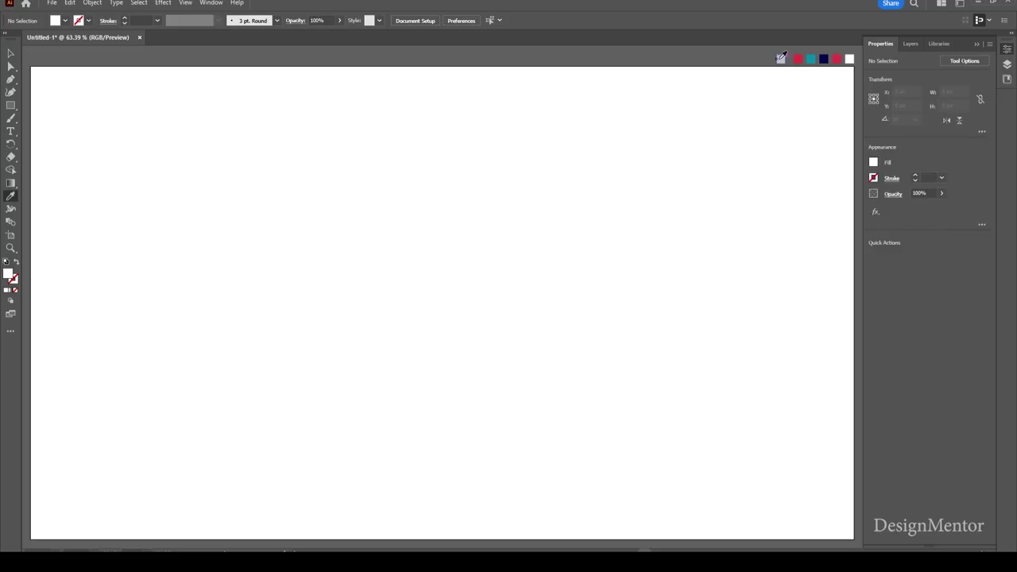
Draw a light grey 1920 × 1080 px rectangle.
left_click(779, 60)
left_click(10, 105)
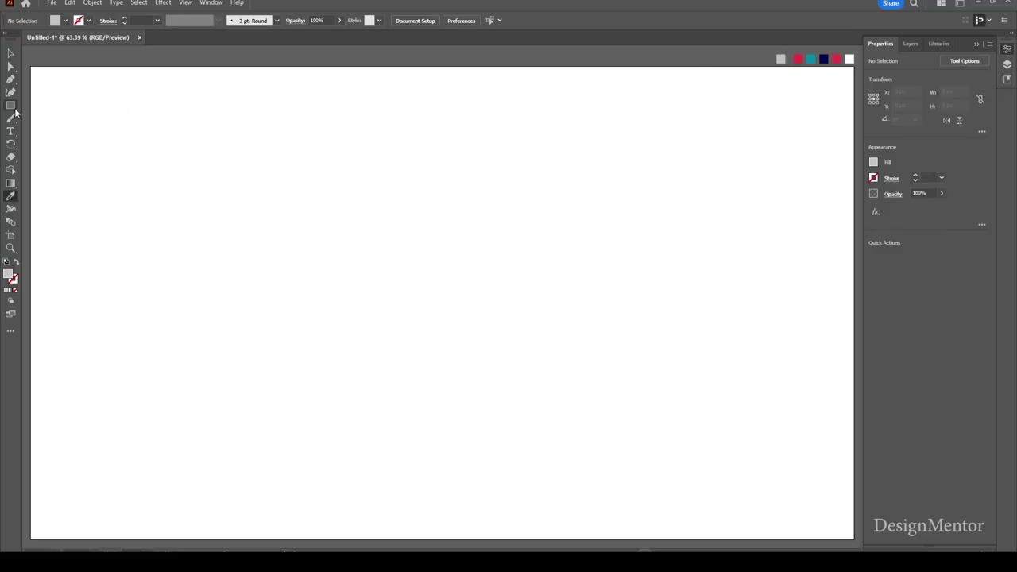
left_click(163, 176)
type("1920")
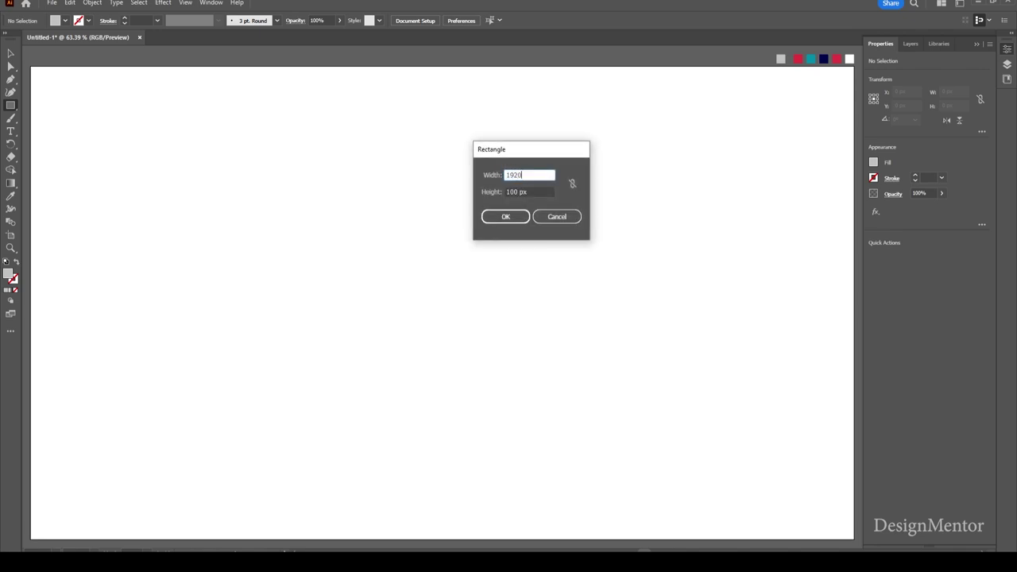
key("Tab")
type("108")
key("Return")
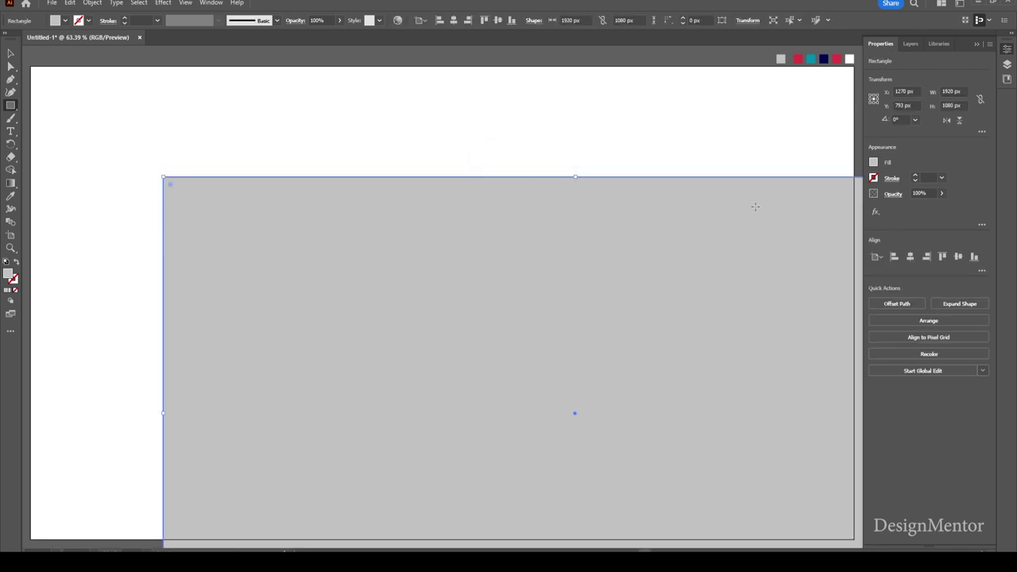
Centre the grey rectangle on the artboard and lock it as the background.
left_click(909, 256)
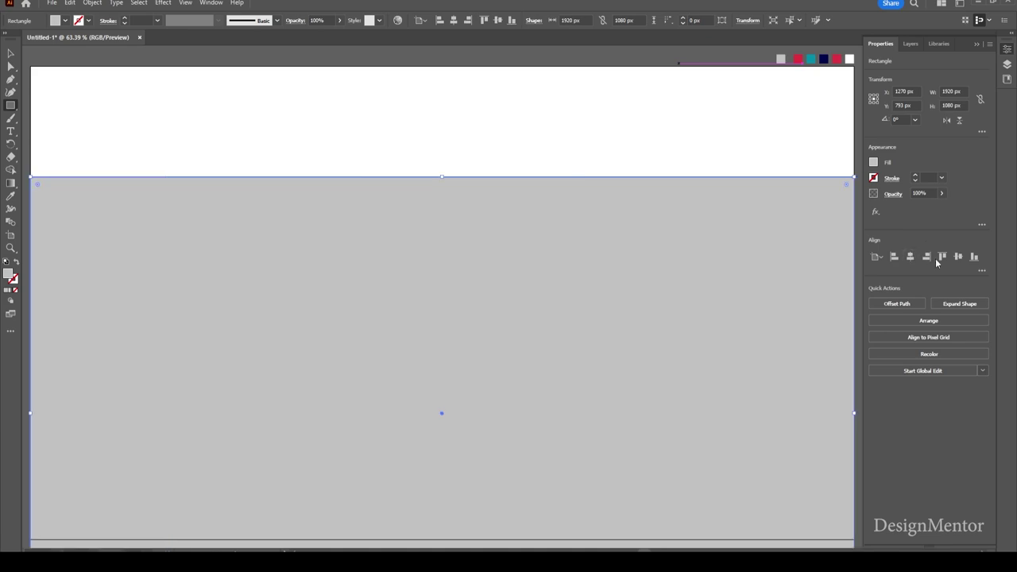
left_click(957, 256)
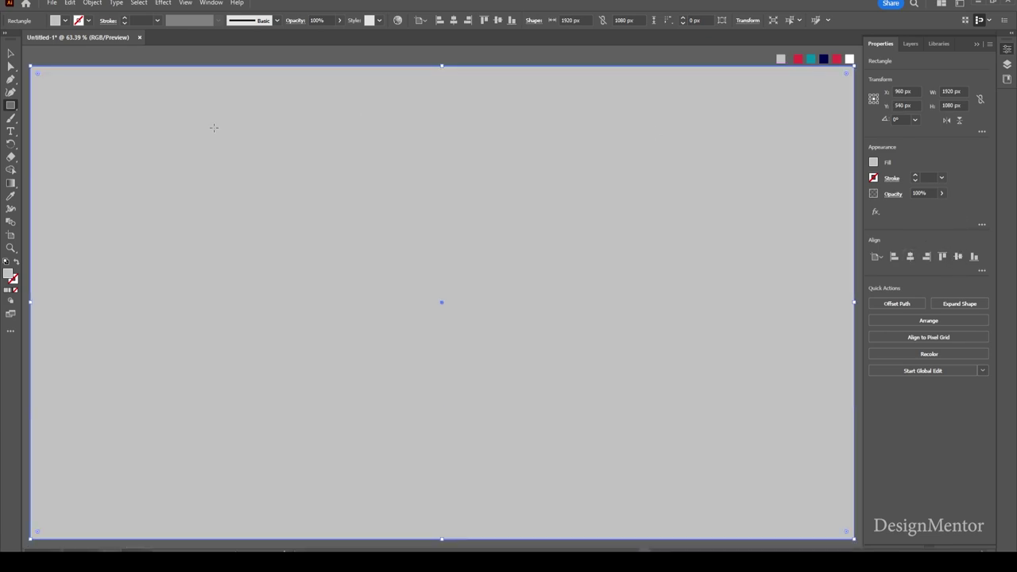
left_click(92, 2)
mouse_move(105, 89)
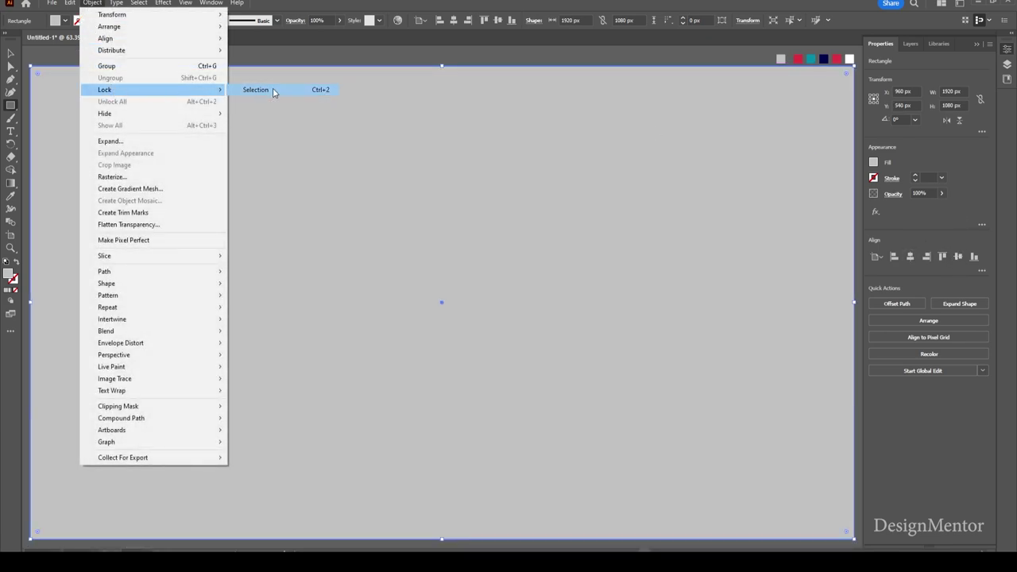
left_click(272, 89)
key("v")
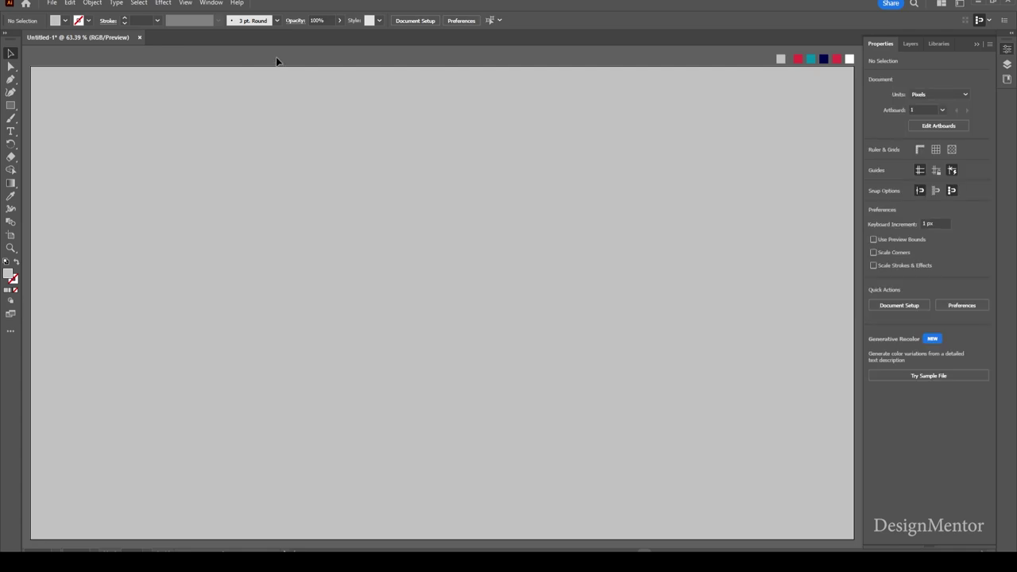
Create a crimson three-sided polygon.
key("i")
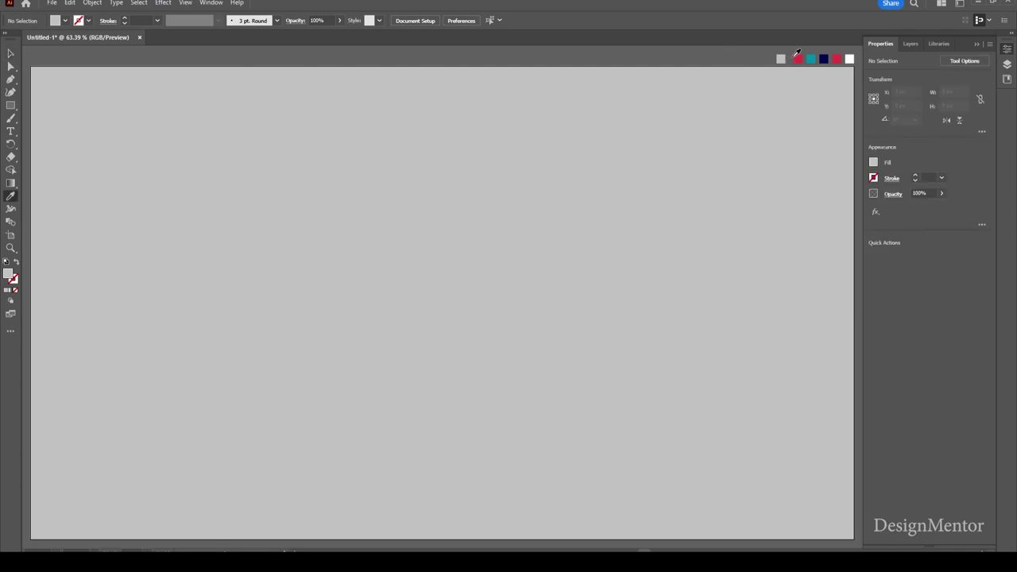
left_click(799, 59)
left_click(10, 105)
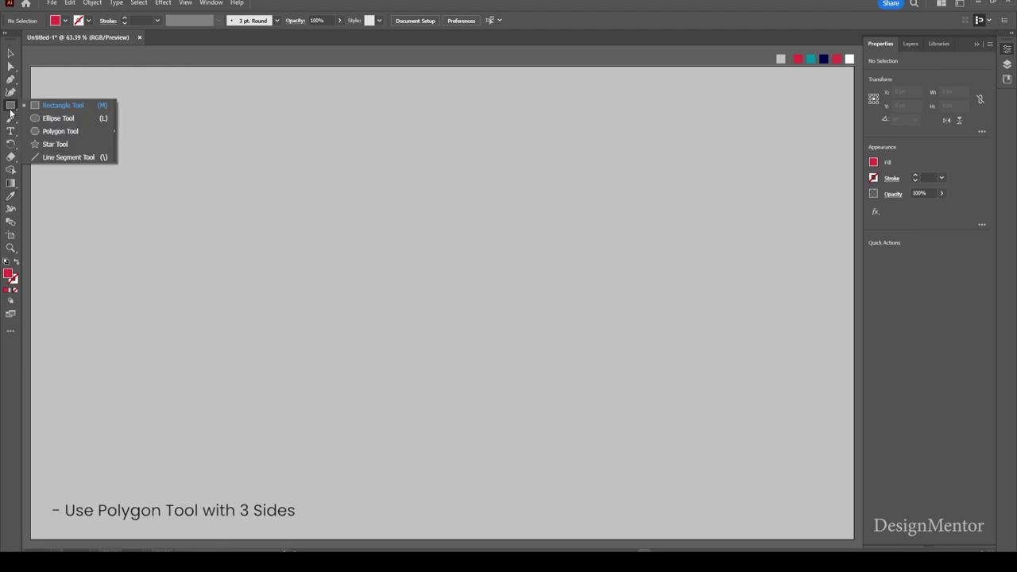
left_click(60, 131)
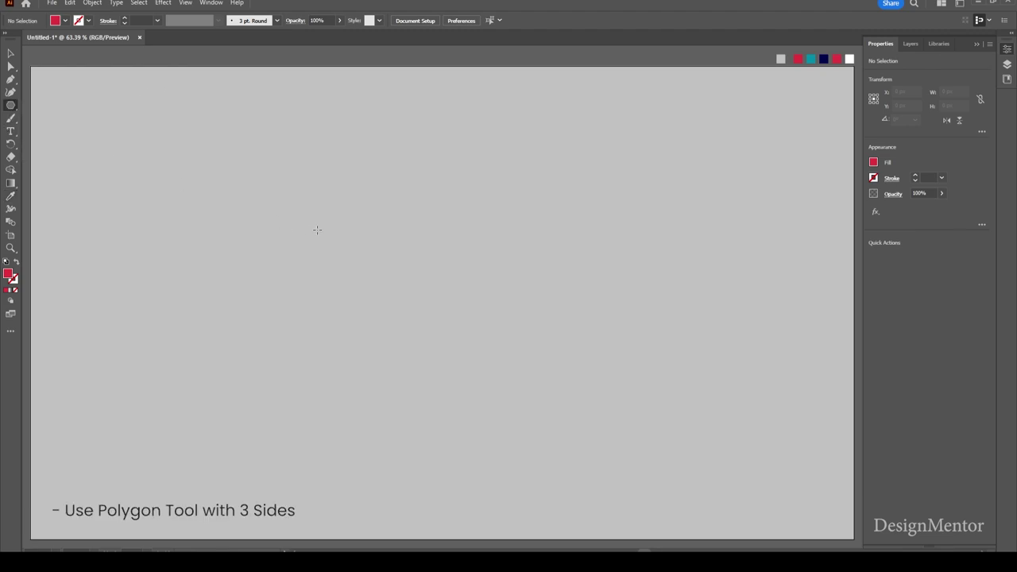
left_click(317, 235)
left_click(503, 255)
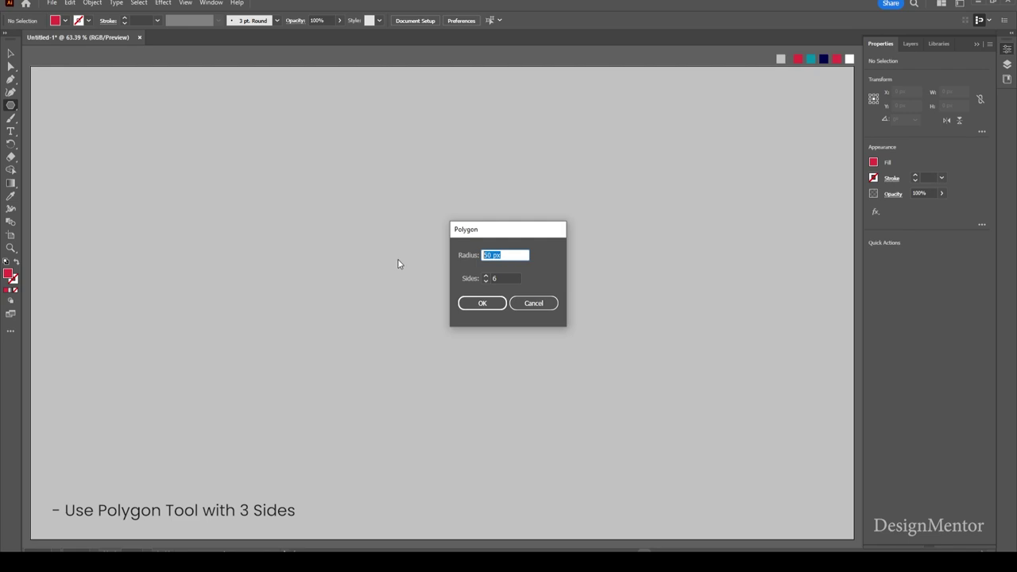
key("Tab")
type("3")
key("Return")
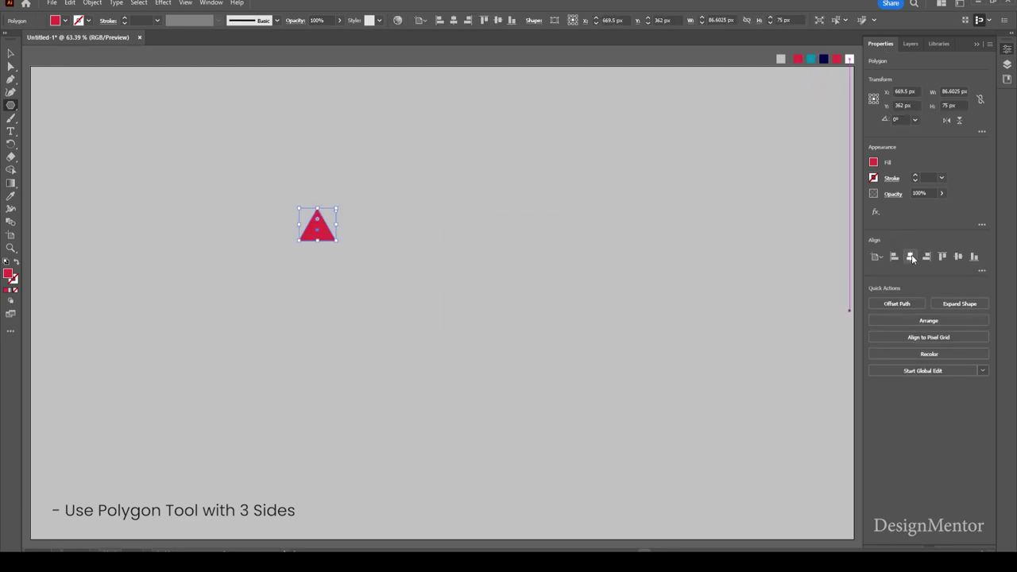
Centre the triangle on the artboard and resize it to 200 × 500 px.
left_click(911, 256)
left_click(958, 256)
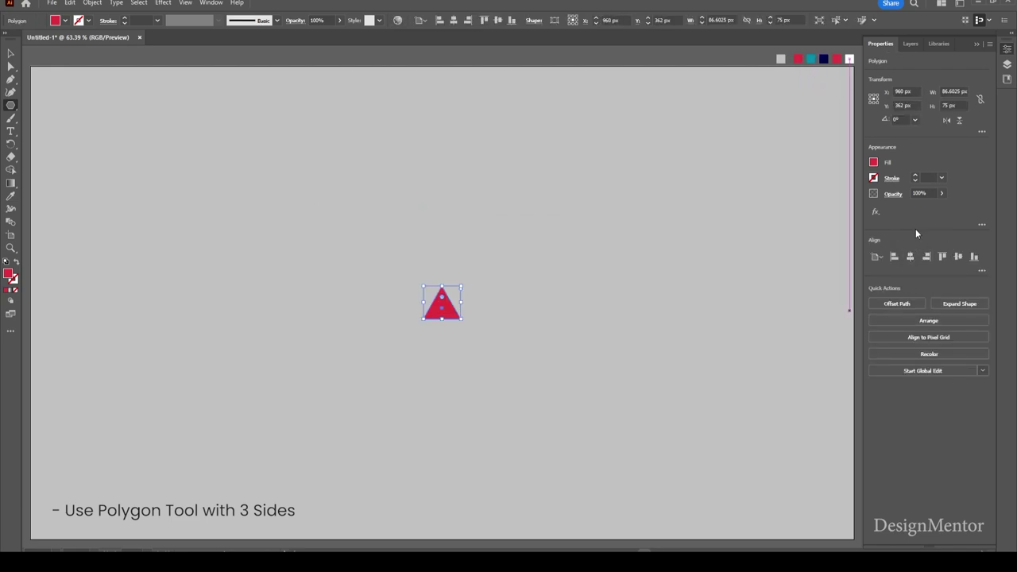
left_click(954, 91)
type("200")
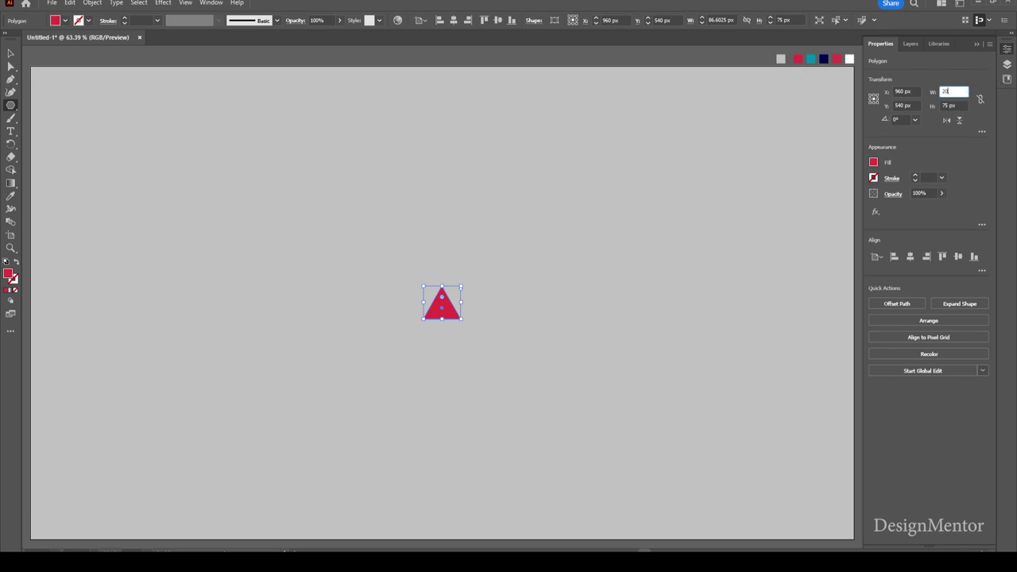
key("Tab")
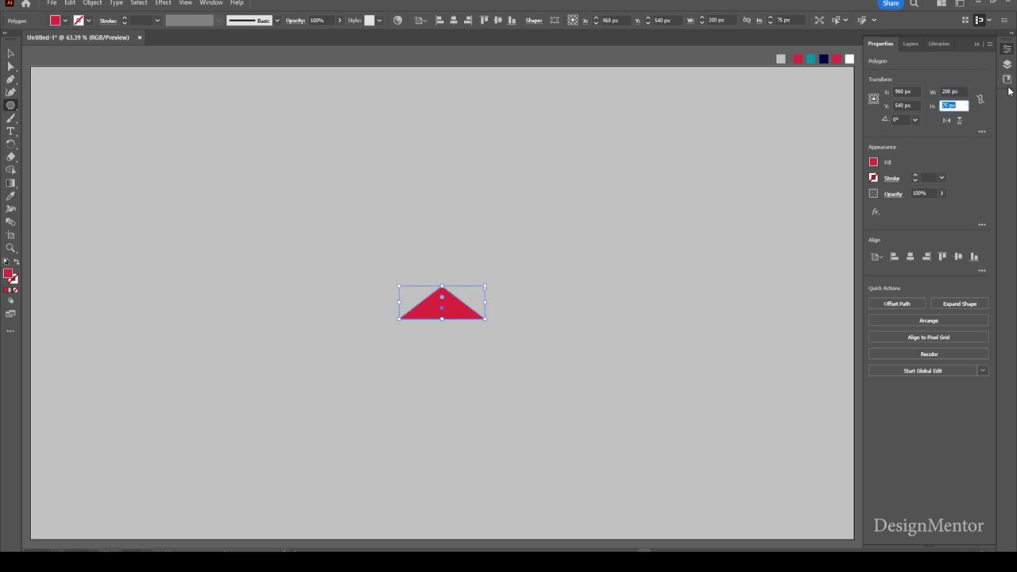
type("1")
key("Return")
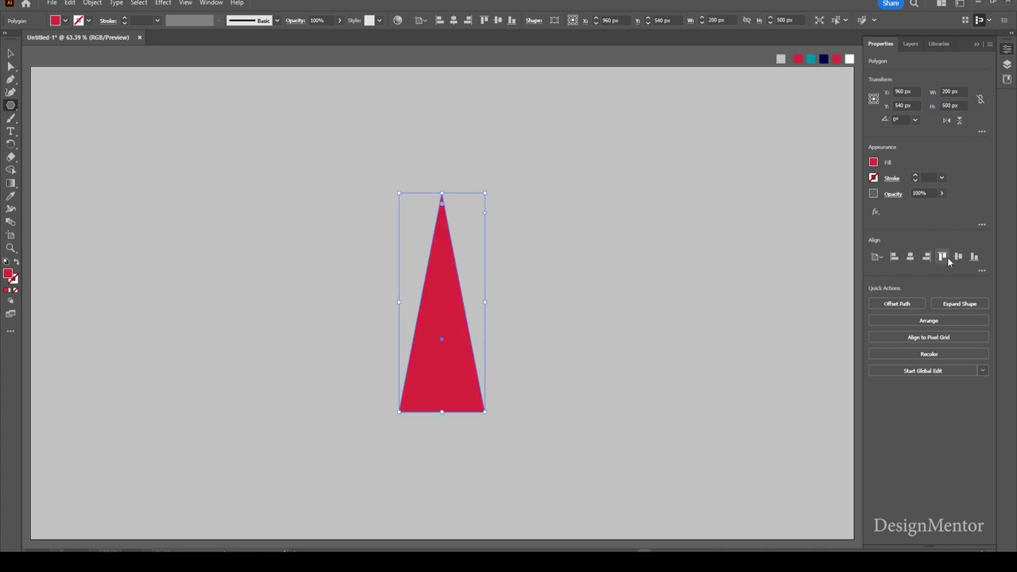
left_click(11, 53)
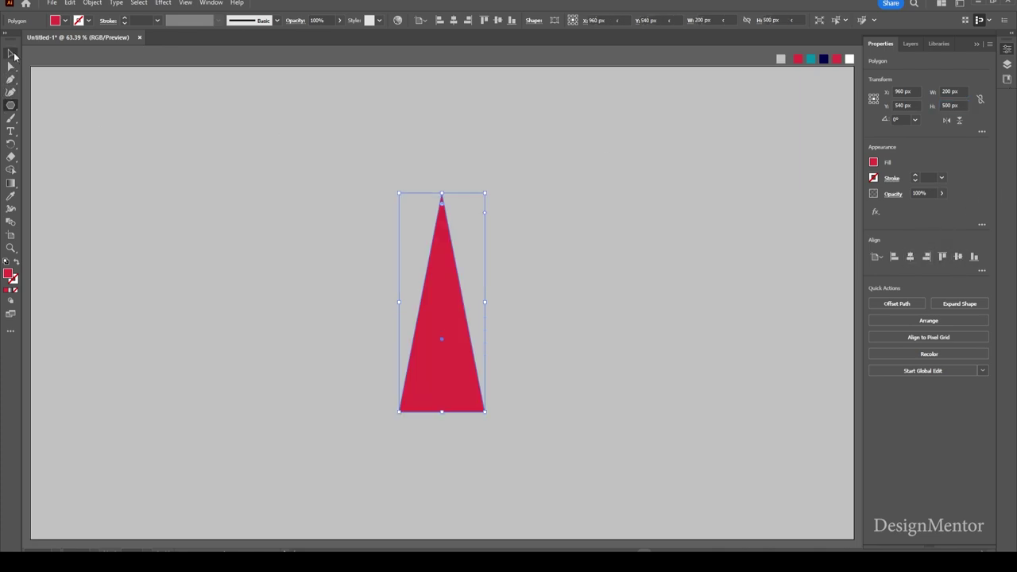
Duplicate the crimson triangle in place and shift the copy to the right.
left_click(551, 230)
left_click(461, 320)
left_click(70, 2)
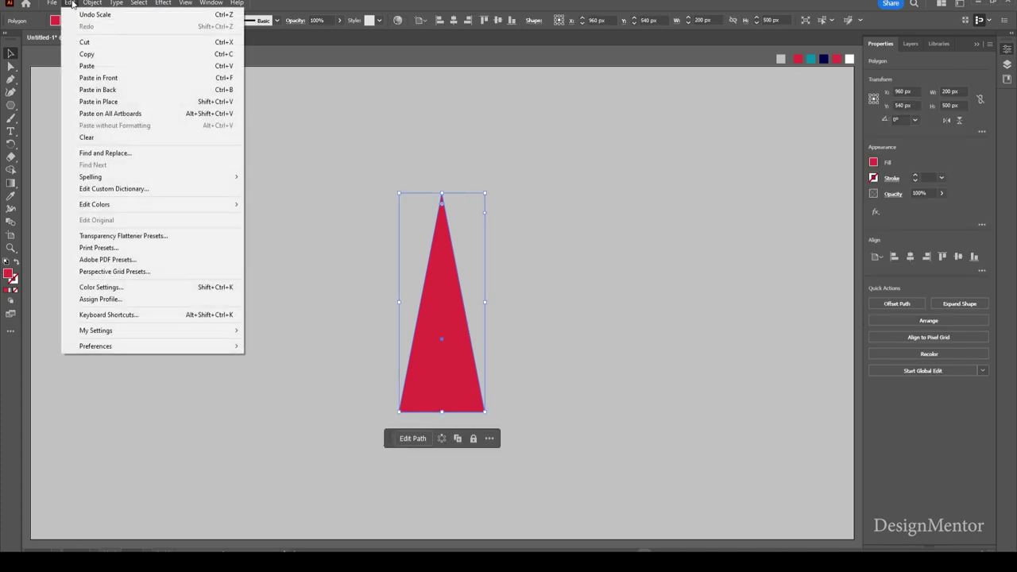
left_click(87, 54)
left_click(68, 4)
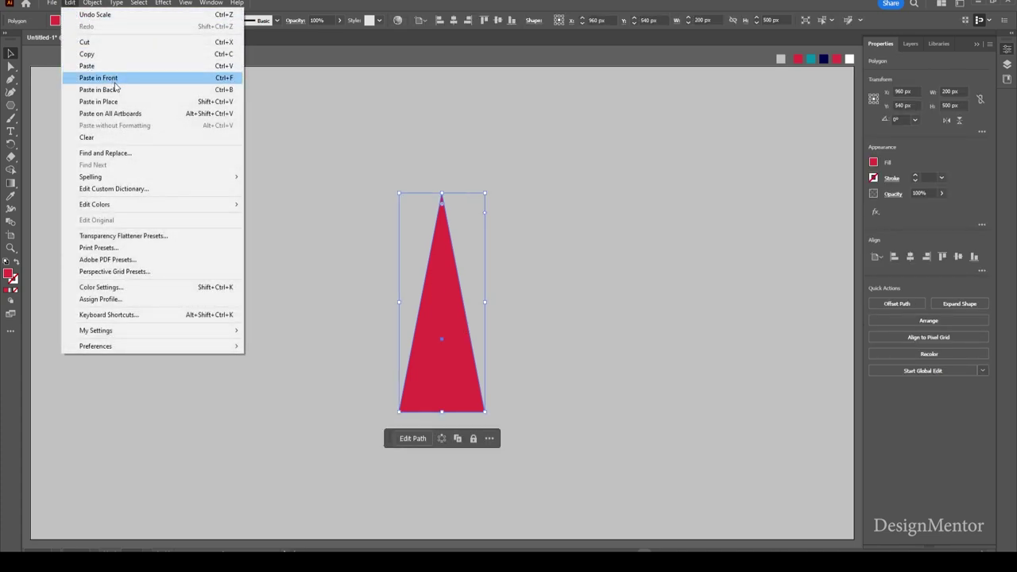
left_click(116, 79)
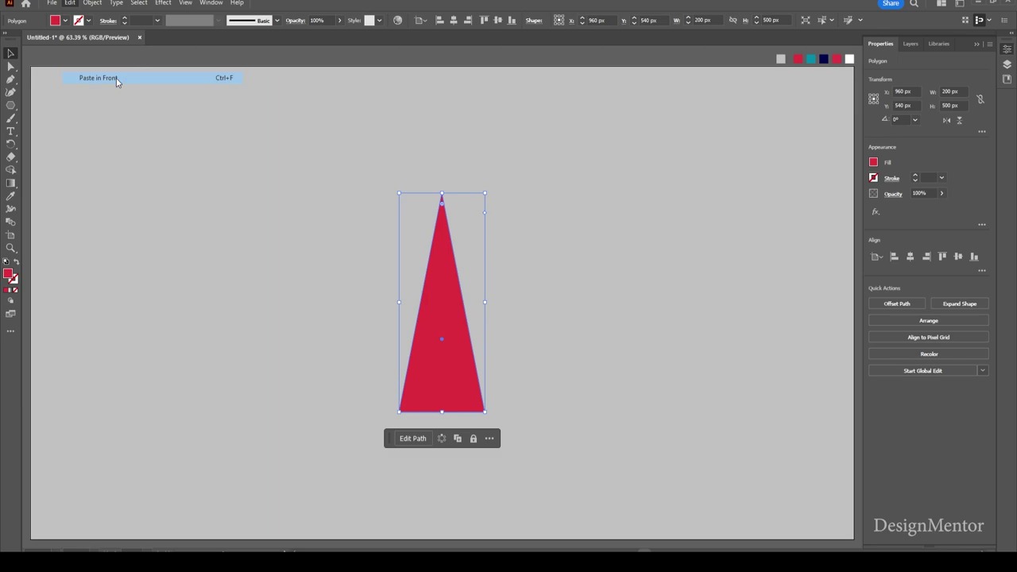
key("shift+Right")
key("shift+Right")
key("shift+Right")
key("shift+Right")
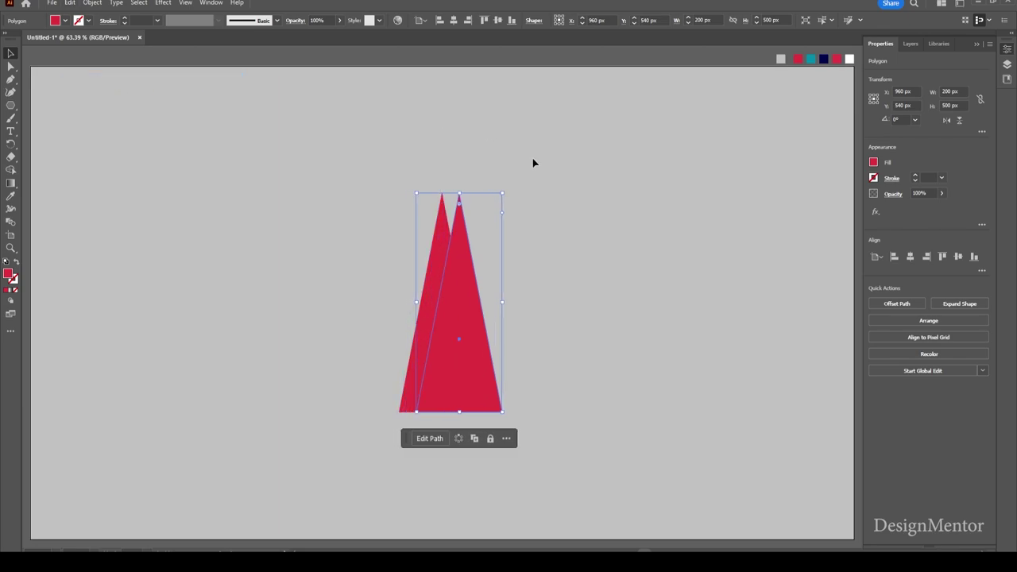
key("shift+Right")
key("shift+Right")
key("shift+Right")
key("shift+Right")
key("shift+Right")
key("shift+Right")
key("shift+Right")
key("shift+Right")
key("shift+Right")
key("shift+Right")
key("shift+Right")
key("shift+Right")
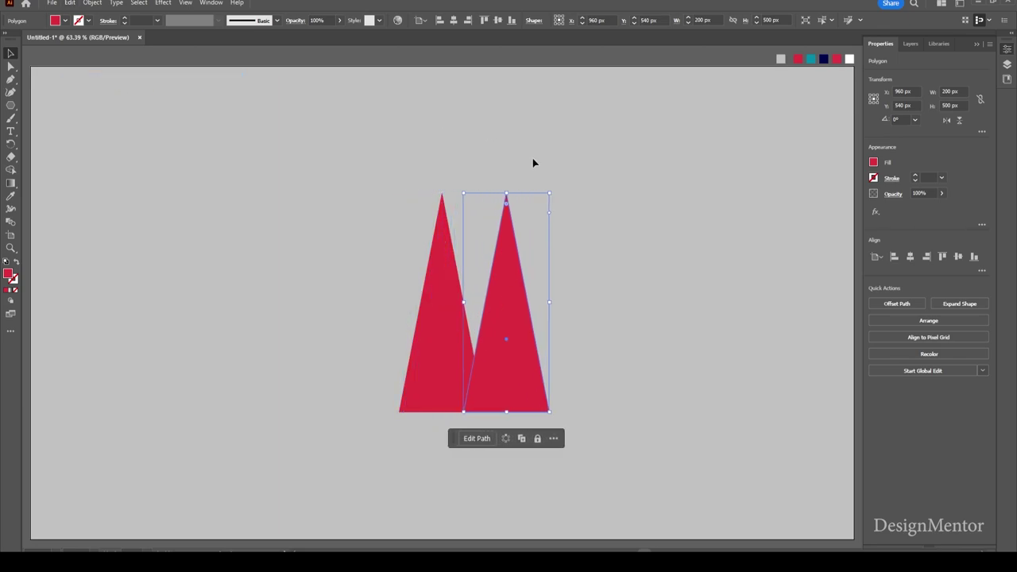
key("shift+Right")
key("shift+Right")
key("shift+Right")
key("shift+Right")
key("shift+Right")
key("shift+Right")
key("shift+Right")
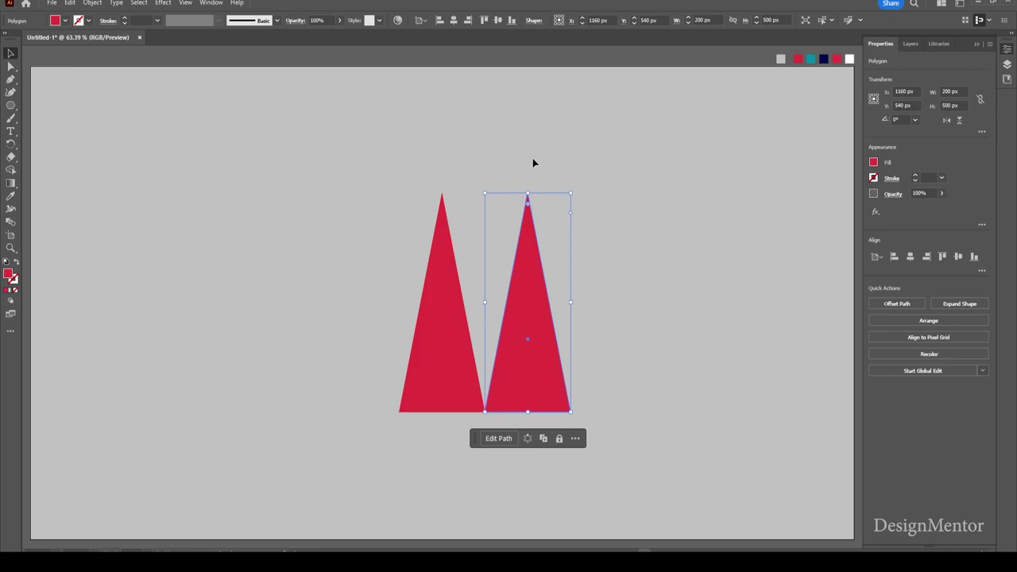
Recolour the copy teal and shorten it to 300 px tall.
key("i")
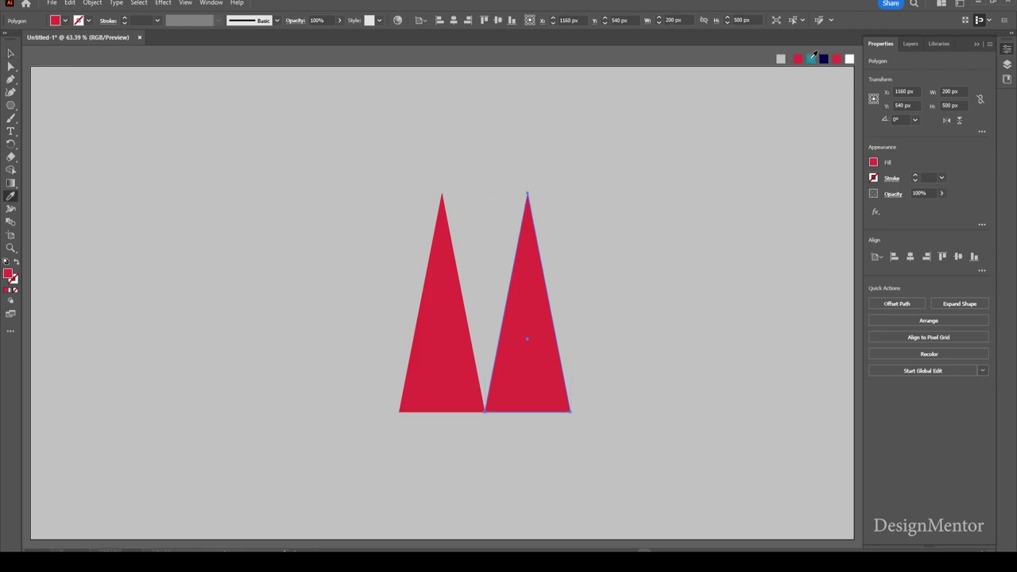
left_click(811, 59)
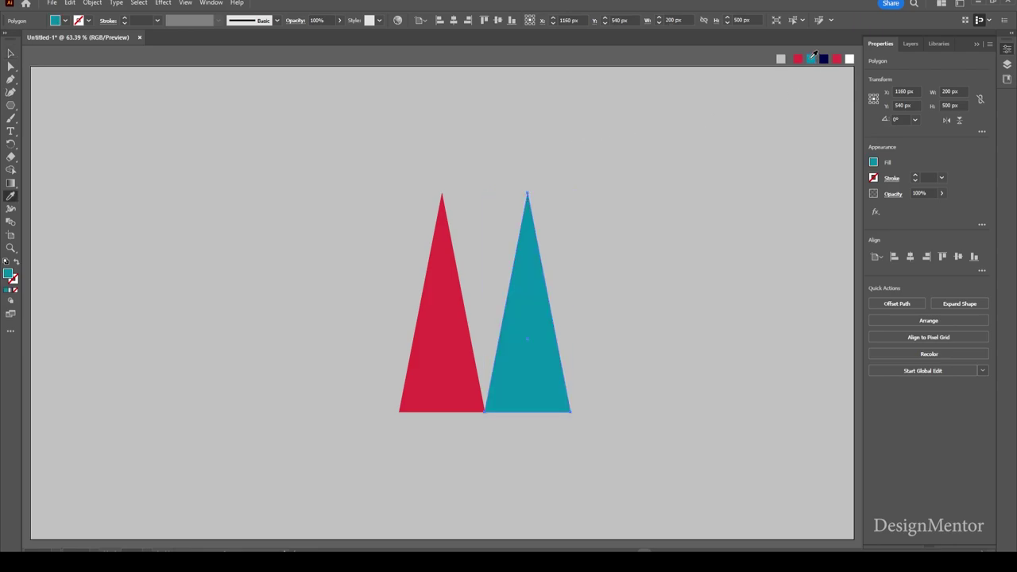
key("v")
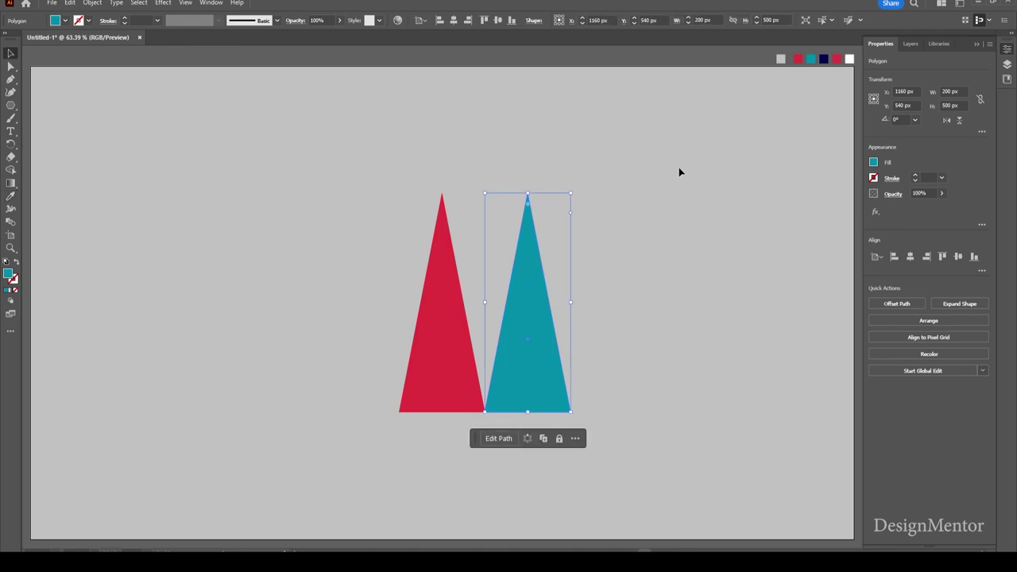
left_click(537, 331)
left_click(961, 105)
type("300")
key("Return")
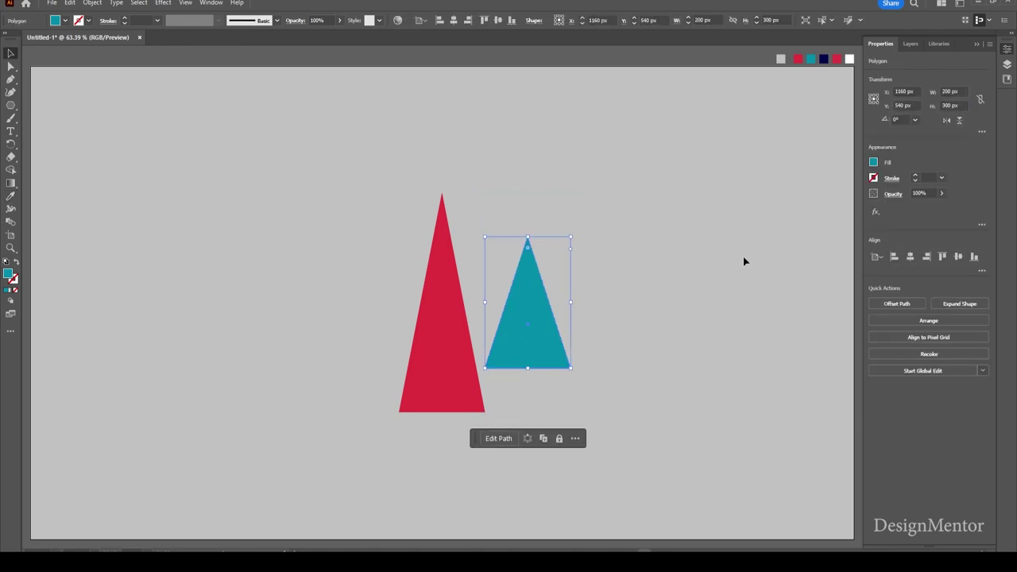
Bottom-align the red and teal triangles, then reselect the teal one.
left_click(601, 302)
left_click_drag(405, 167, 631, 398)
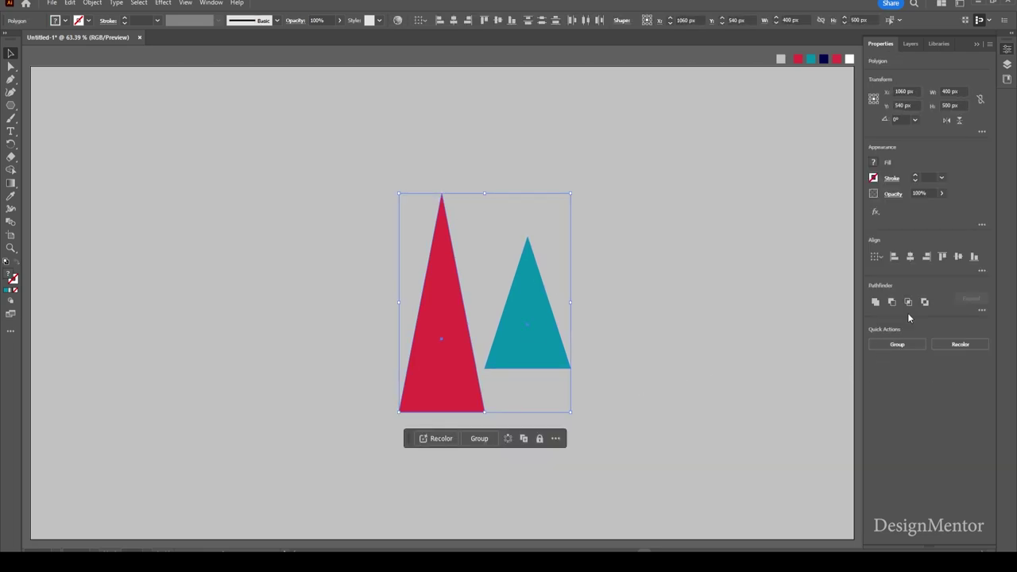
left_click(973, 256)
left_click(635, 373)
left_click(536, 387)
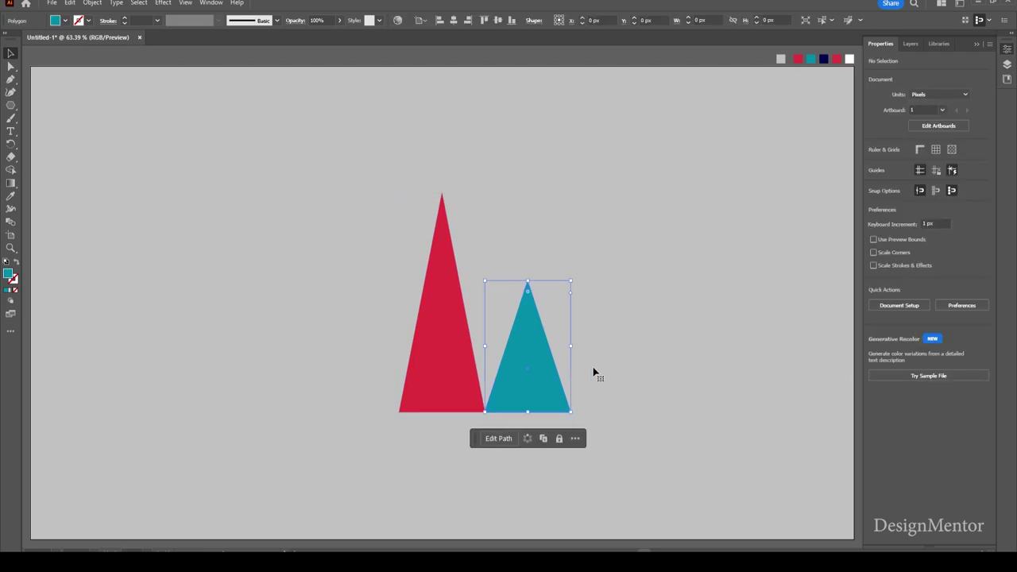
left_click(70, 3)
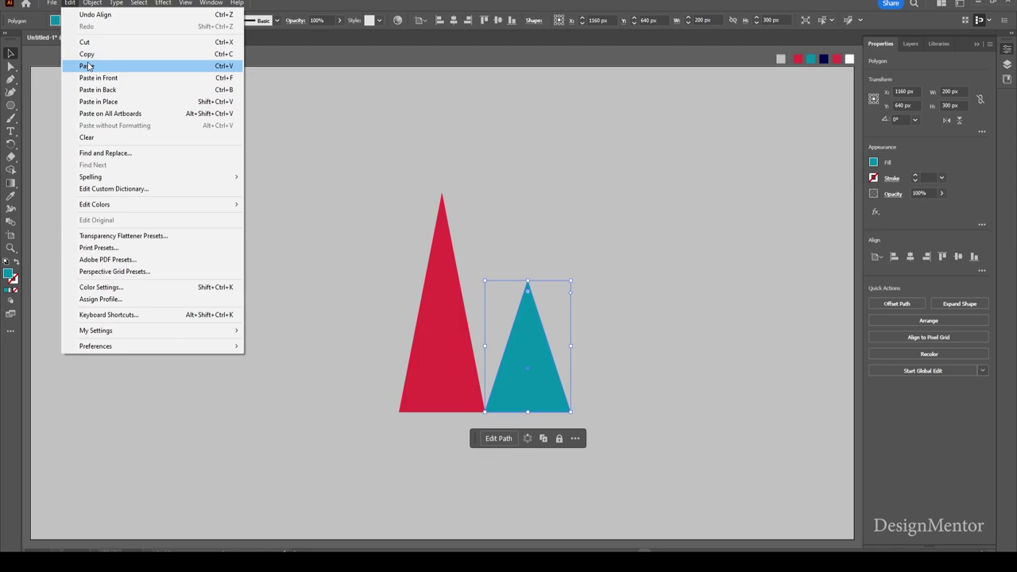
Paste a copy of the teal triangle in front and move it to the right.
left_click(86, 54)
left_click(70, 3)
left_click(99, 77)
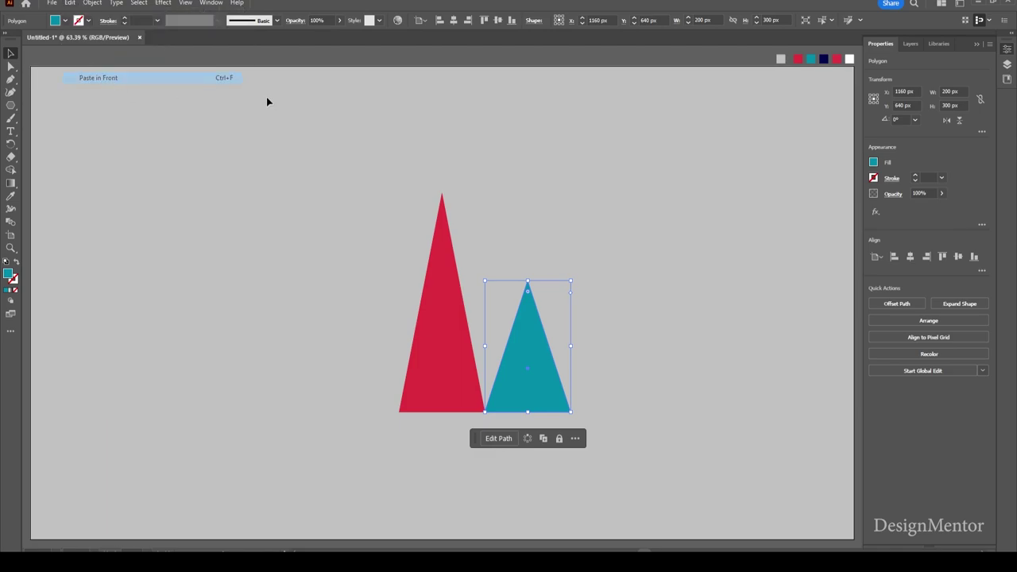
key("shift+Right")
key("shift+Right")
key("shift+Right")
key("shift+Right")
key("shift+Right")
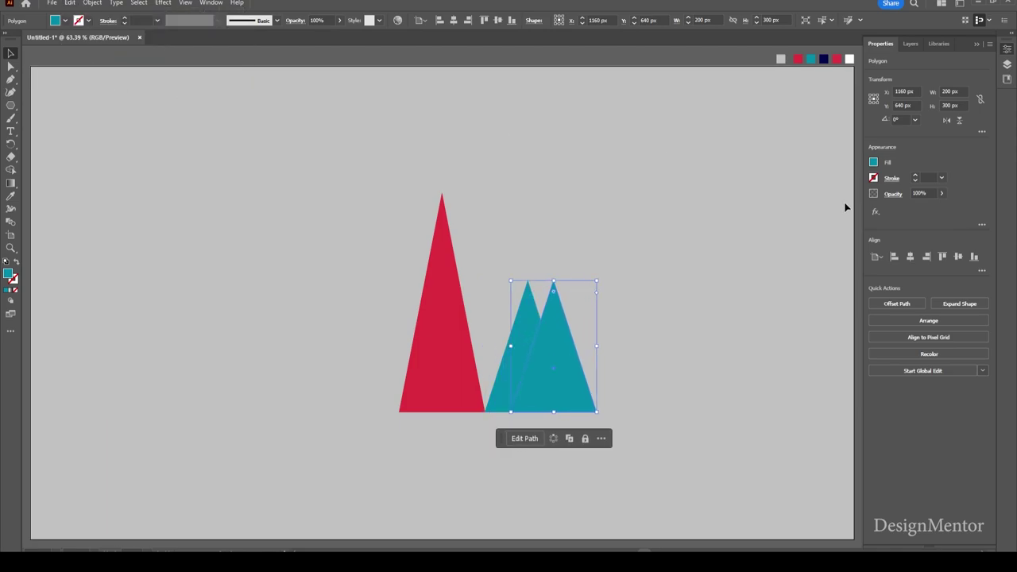
key("shift+Right")
key("shift+Right")
key("shift+Right")
key("shift+Right")
key("shift+Right")
key("shift+Right")
key("shift+Right")
key("shift+Right")
key("shift+Right")
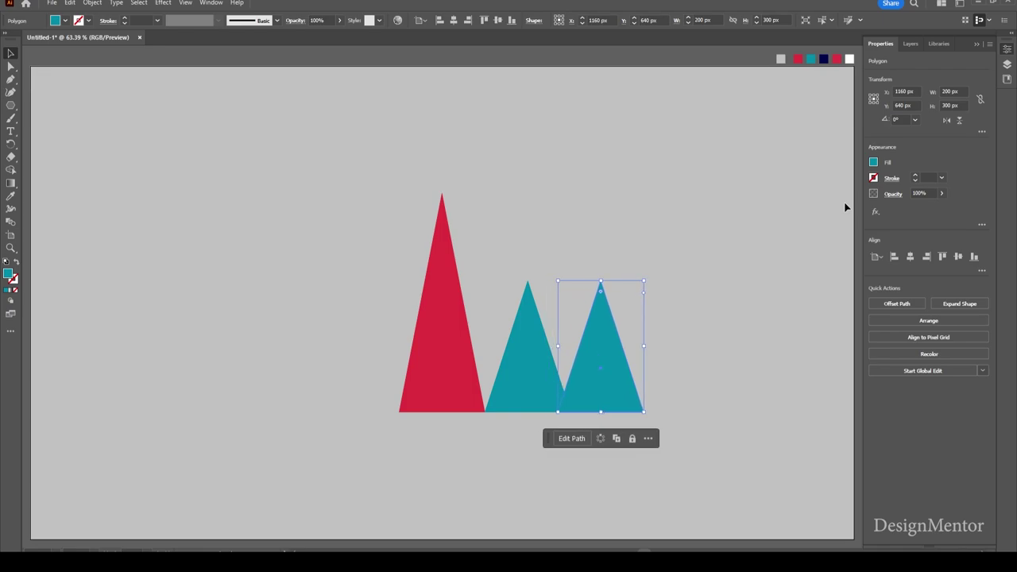
key("shift+Right")
key("shift+Right")
key("shift+Right")
key("shift+Right")
key("shift+Left")
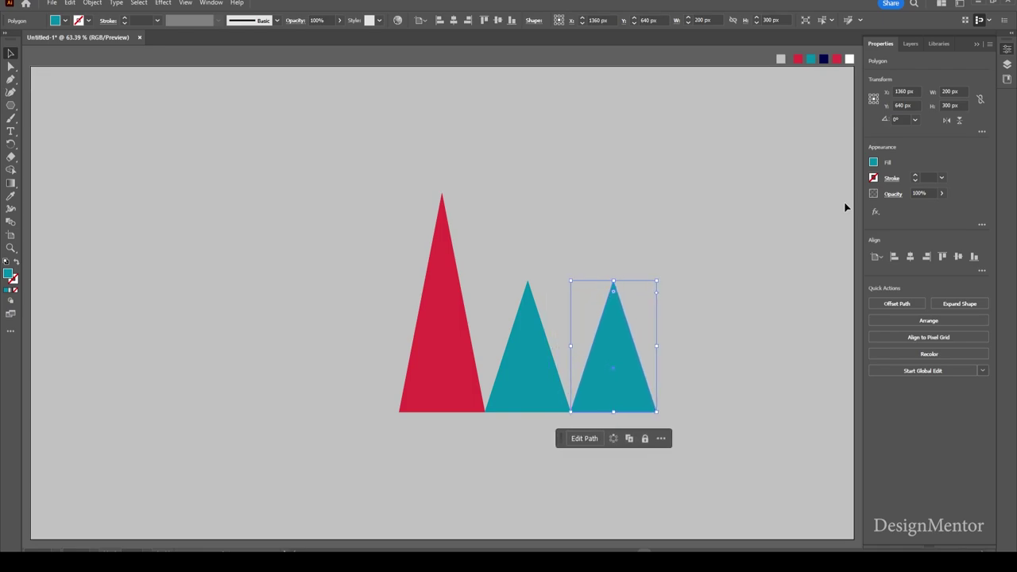
Fill the copy navy, make it 650 px tall, and nudge it upward.
key("i")
left_click(825, 61)
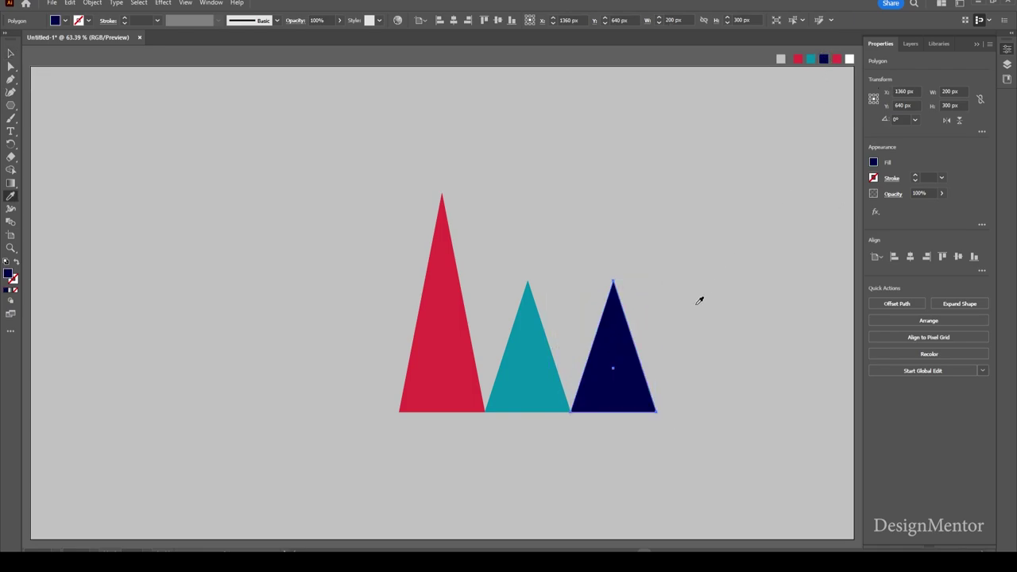
key("v")
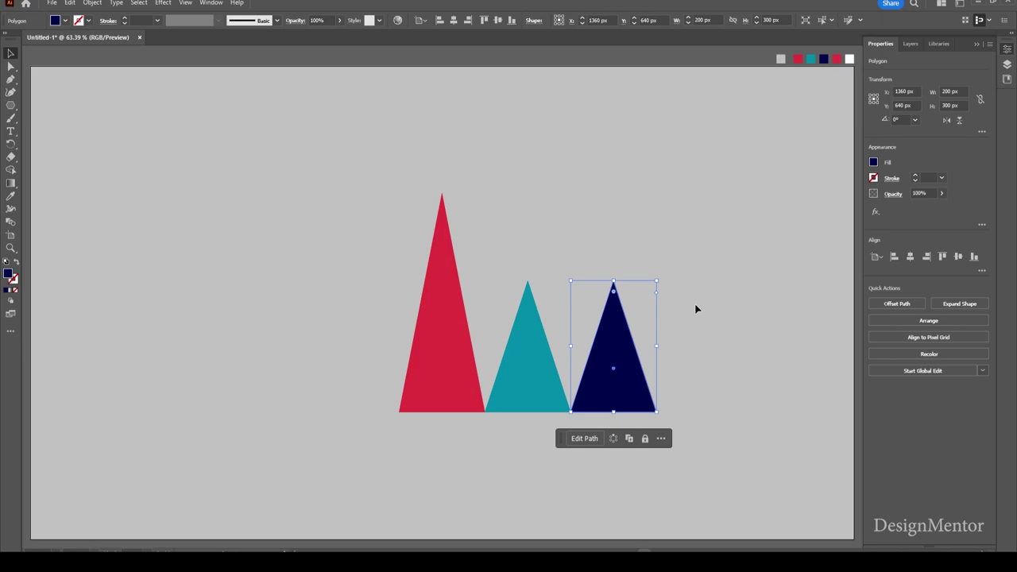
double_click(957, 105)
type("650")
key("Return")
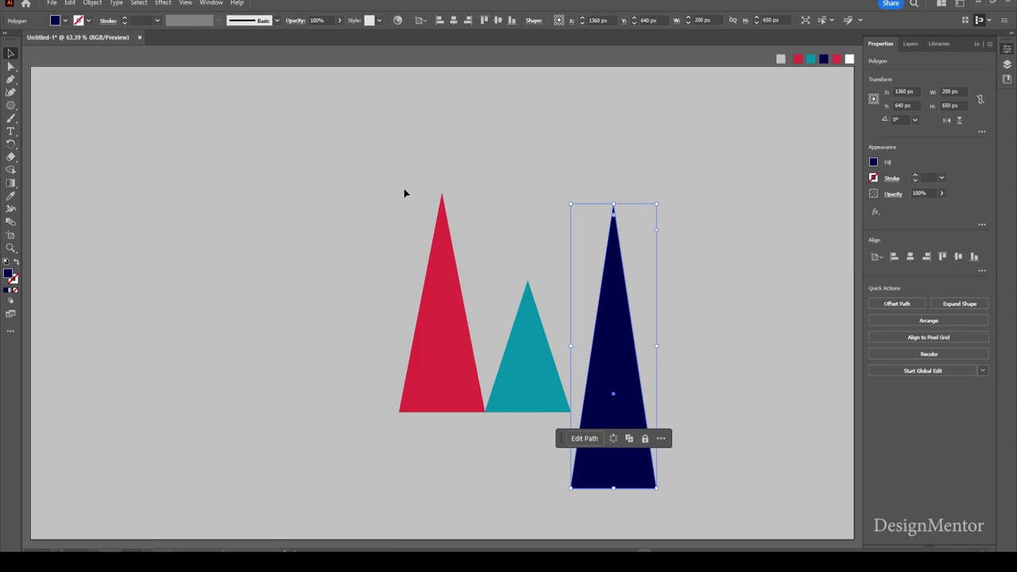
left_click(706, 289)
left_click(625, 375)
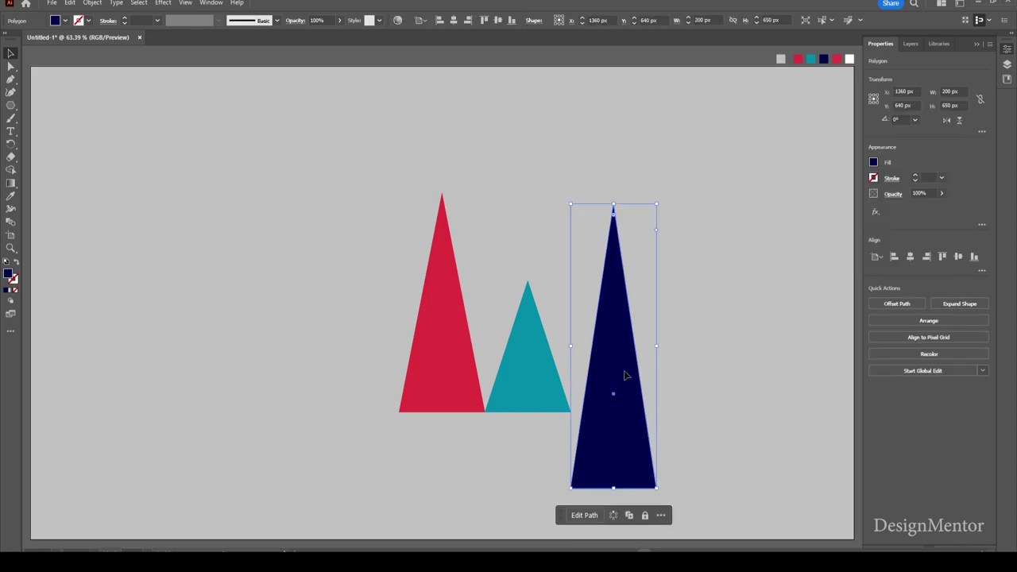
key("shift+Up")
key("shift+Up")
key("shift+Up")
key("shift+Up")
key("shift+Up")
key("shift+Up")
key("shift+Up")
key("shift+Up")
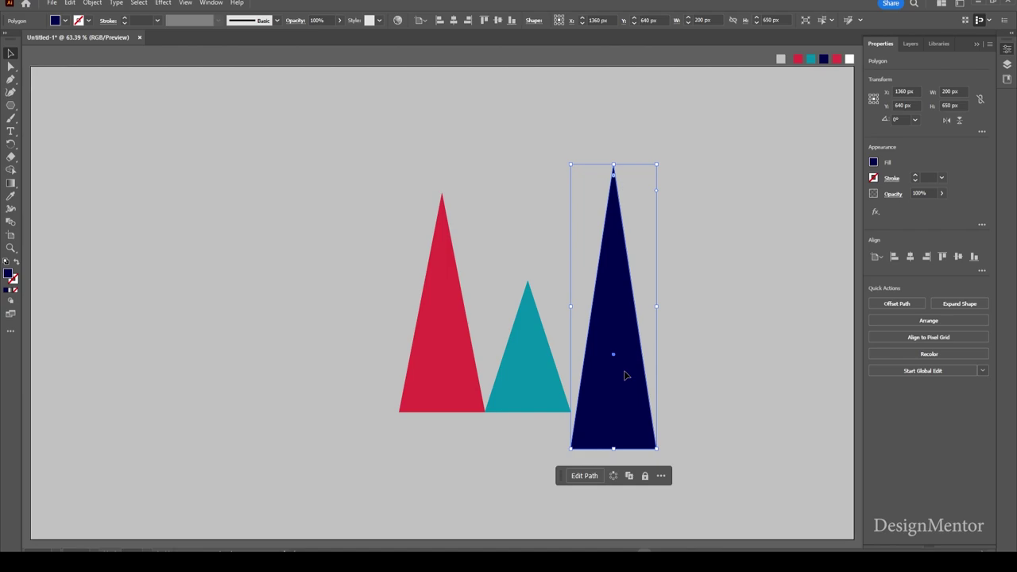
key("shift+Up")
key("shift+Up")
key("shift+Up")
key("shift+Up")
key("shift+Up")
key("shift+Up")
key("shift+Up")
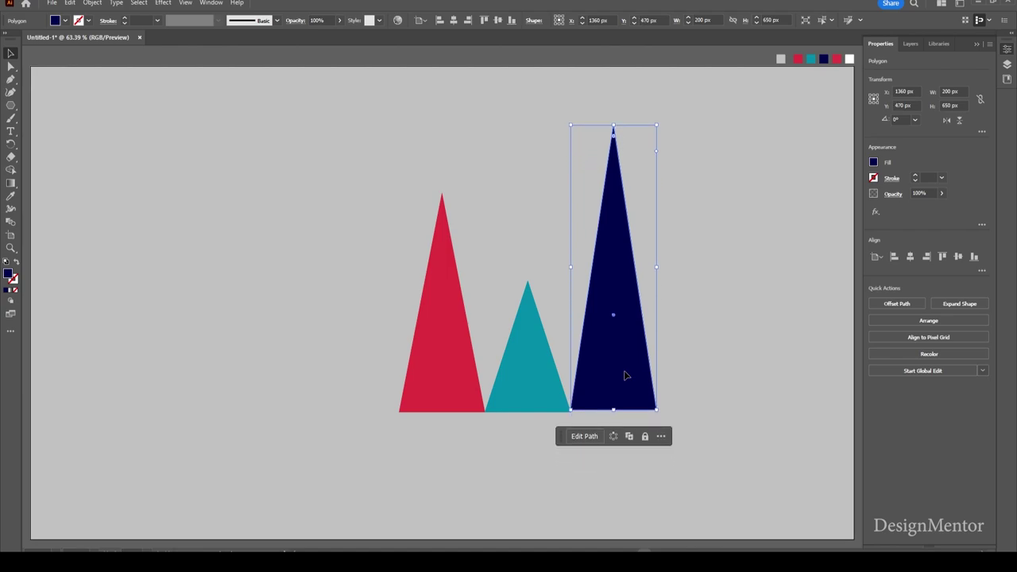
key("shift+Up")
Bottom-align all three triangles, shift them left, and reselect the navy one.
left_click_drag(366, 170, 669, 422)
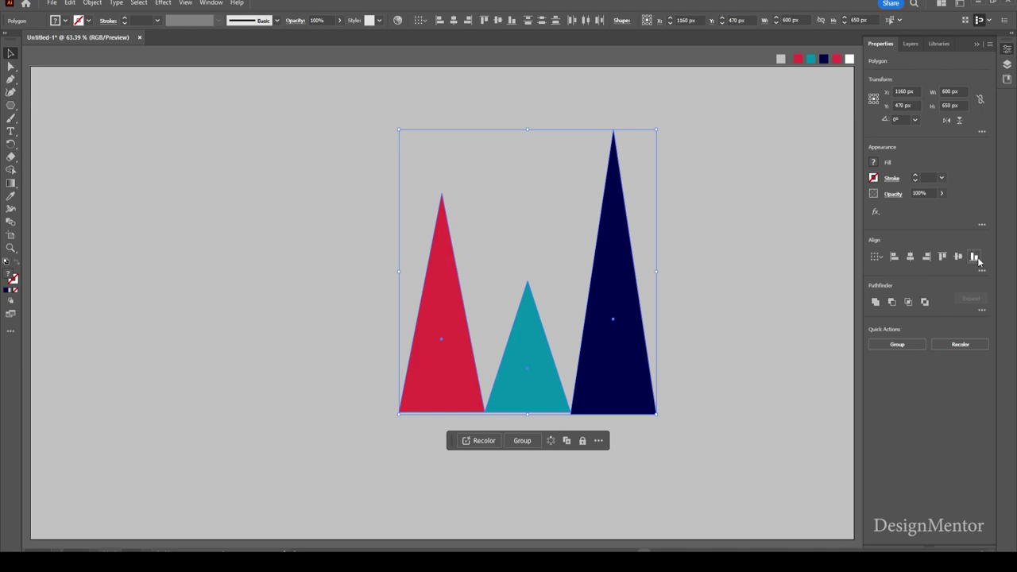
left_click(974, 256)
key("shift+Left")
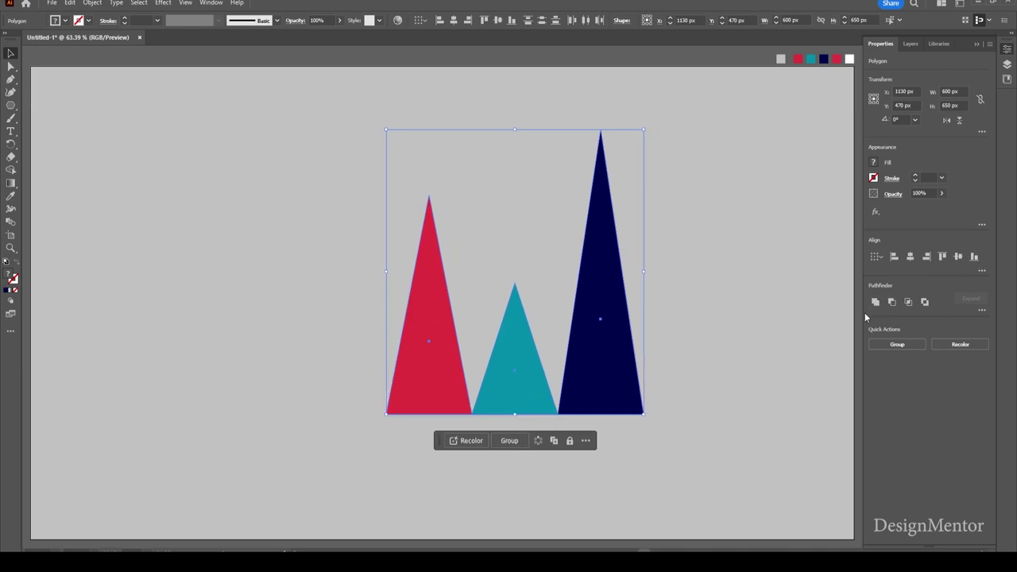
key("shift+Left")
key("shift+Left")
key("shift+Left")
key("shift+Left")
key("shift+Left")
key("shift+Left")
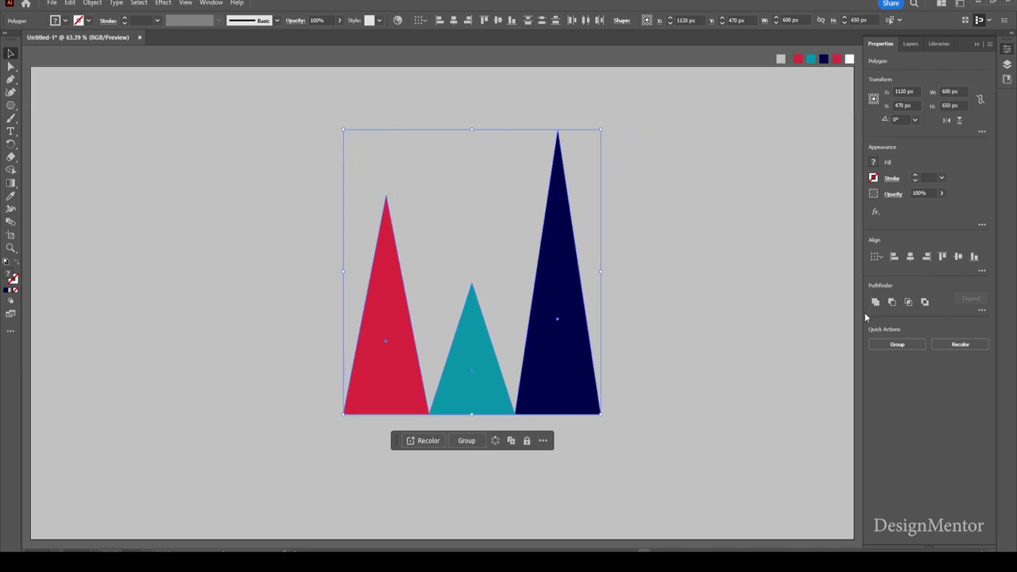
key("shift+Left")
key("shift+Left")
key("shift+Left")
key("shift+Left")
key("shift+Left")
key("shift+Left")
key("shift+Left")
key("shift+Left")
key("shift+Left")
key("shift+Left")
key("shift+Left")
key("shift+Left")
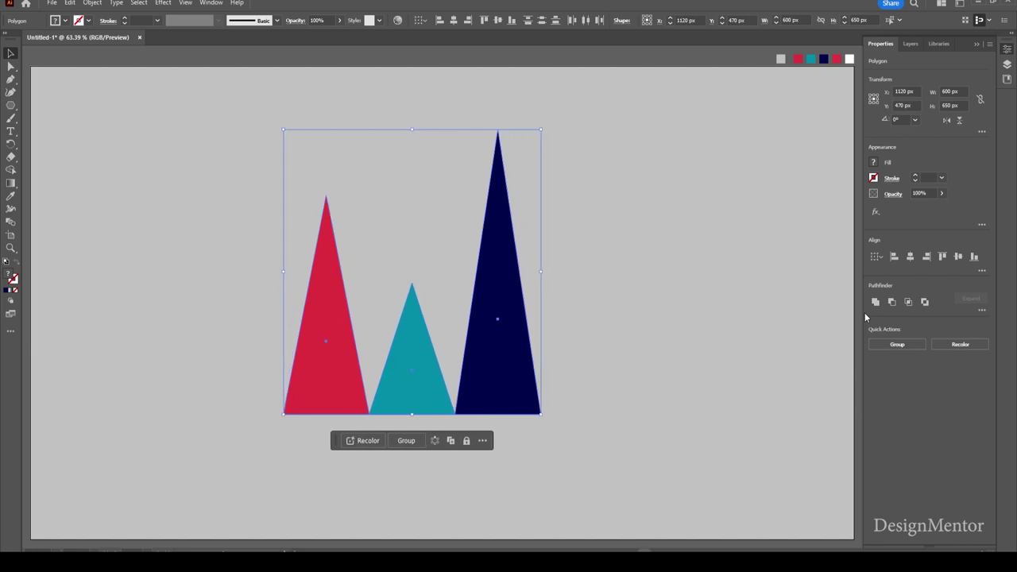
key("shift+Left")
key("shift+Left")
key("shift+Left")
key("shift+Left")
key("shift+Left")
key("shift+Left")
left_click(661, 428)
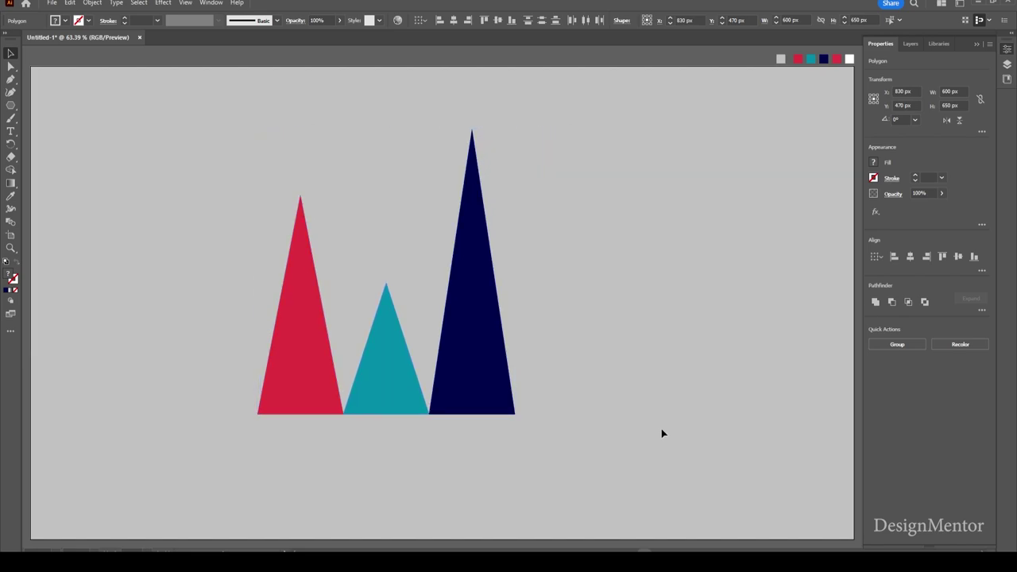
left_click(485, 386)
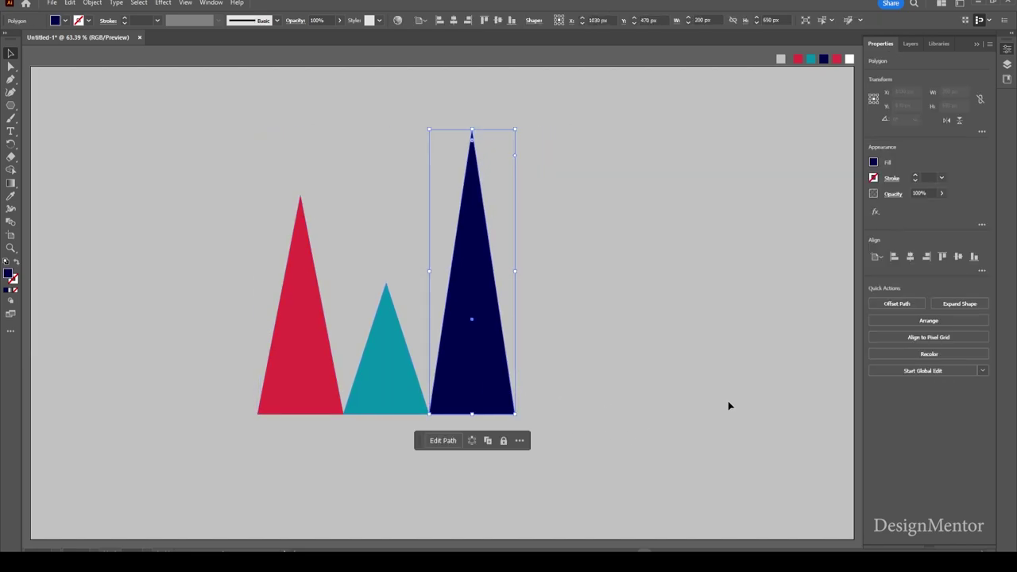
Paste a copy of the navy triangle in front and move it to the right.
left_click(70, 4)
left_click(85, 54)
left_click(72, 4)
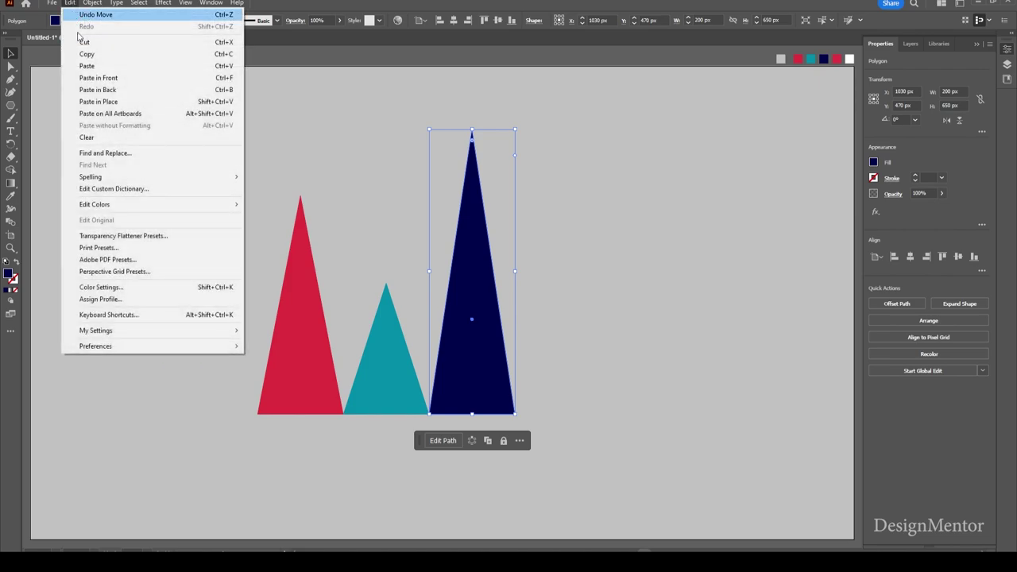
left_click(101, 78)
key("shift+Right")
key("shift+Right")
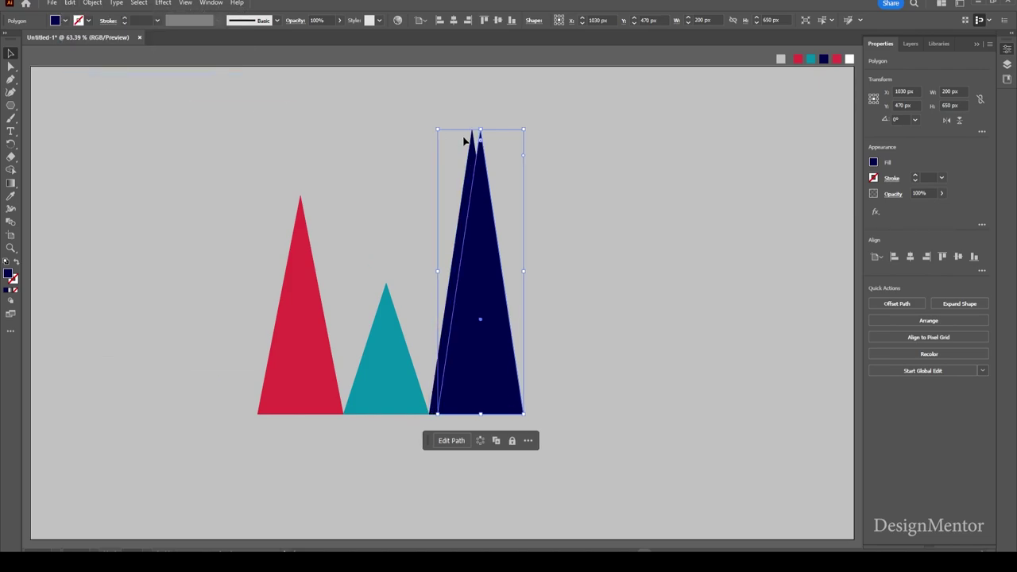
key("shift+Right")
key("shift+Right")
key("shift+Right")
key("shift+Right")
key("shift+Right")
key("shift+Right")
key("shift+Right")
key("shift+Right")
key("shift+Right")
key("shift+Right")
key("shift+Right")
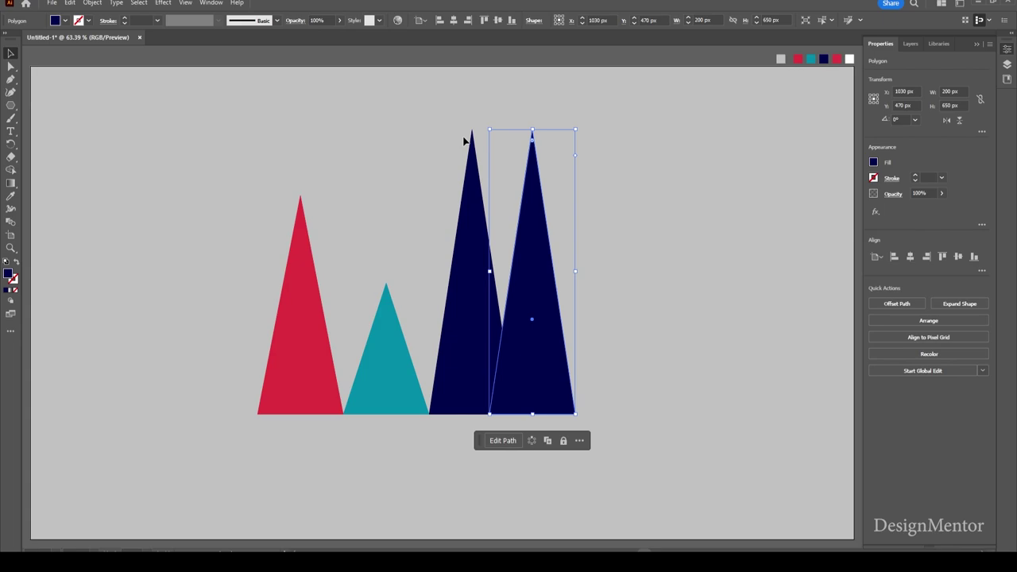
key("shift+Right")
key("shift+Right")
key("shift+Right")
key("shift+Right")
key("shift+Right")
key("shift+Right")
key("shift+Left")
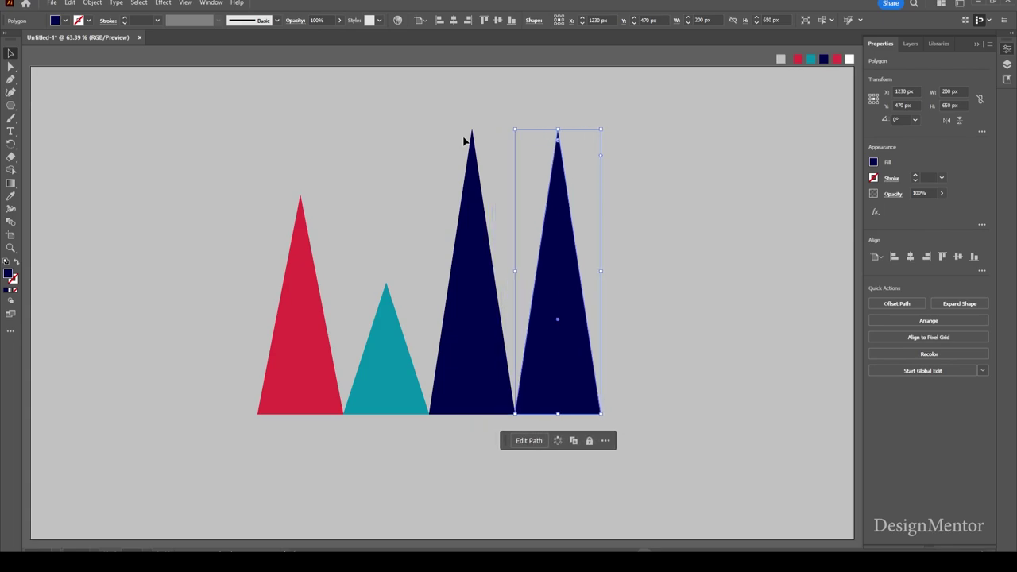
Fill the copy red and set its height to 300 px.
key("i")
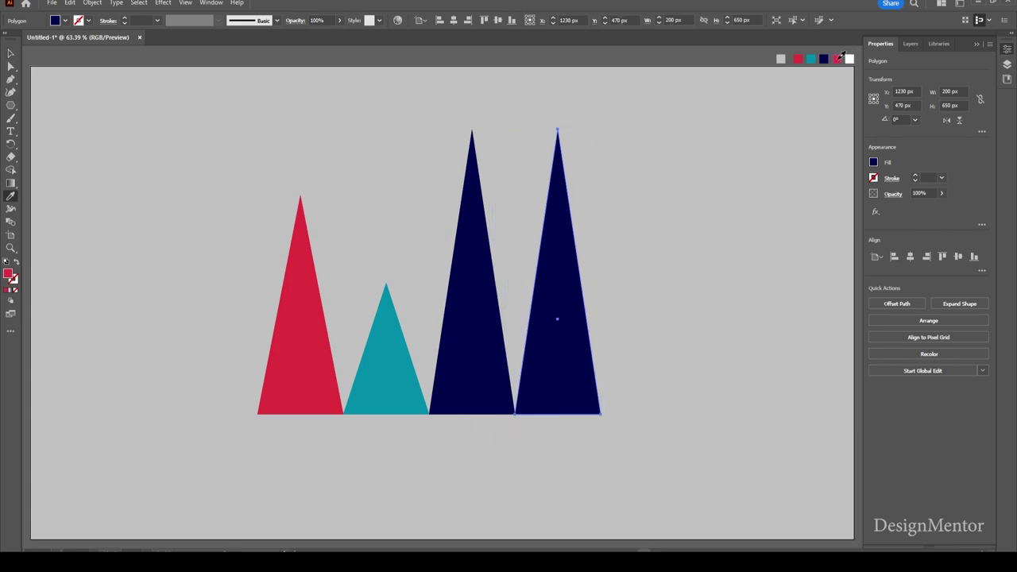
left_click(839, 59)
key("v")
left_click(602, 361)
left_click(567, 370)
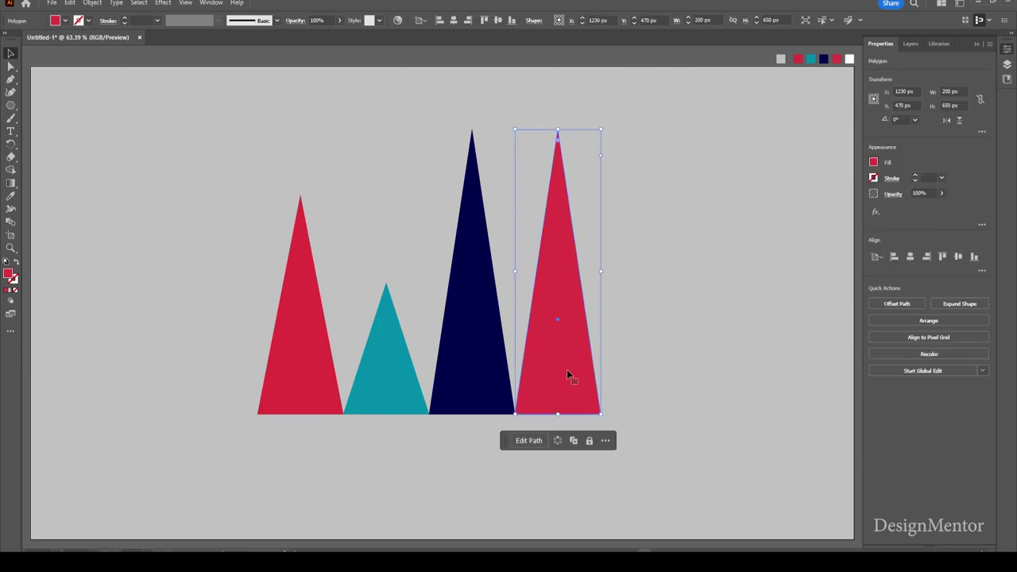
left_click(959, 105)
type("30")
type("0")
key("Return")
Lower the red triangle onto the shared baseline and select all four triangles.
key("shift+Down")
key("shift+Down")
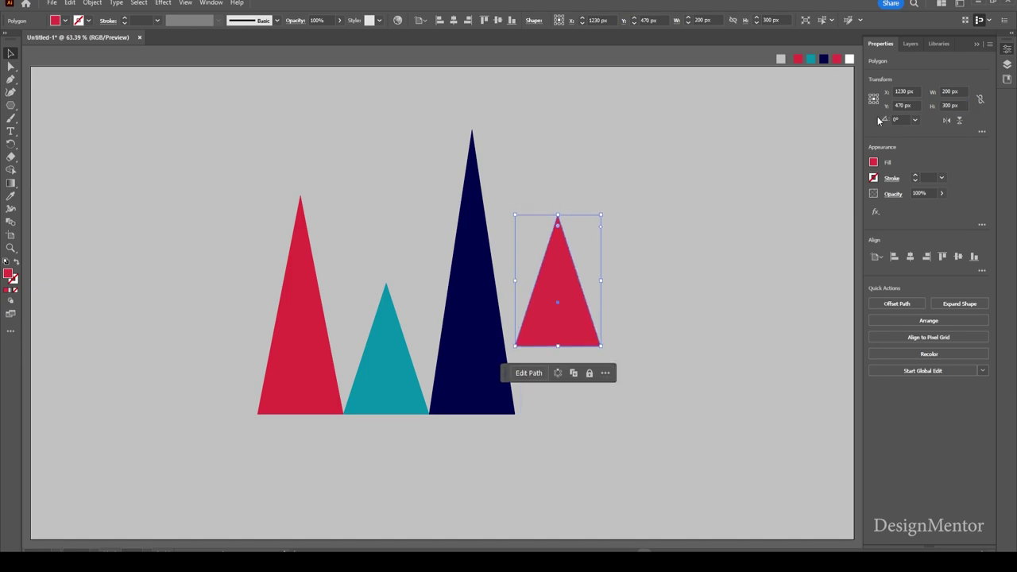
key("shift+Down")
key("shift+Down")
key("shift+Down")
key("shift+Down")
key("shift+Down")
key("shift+Down")
key("shift+Down")
key("shift+Down")
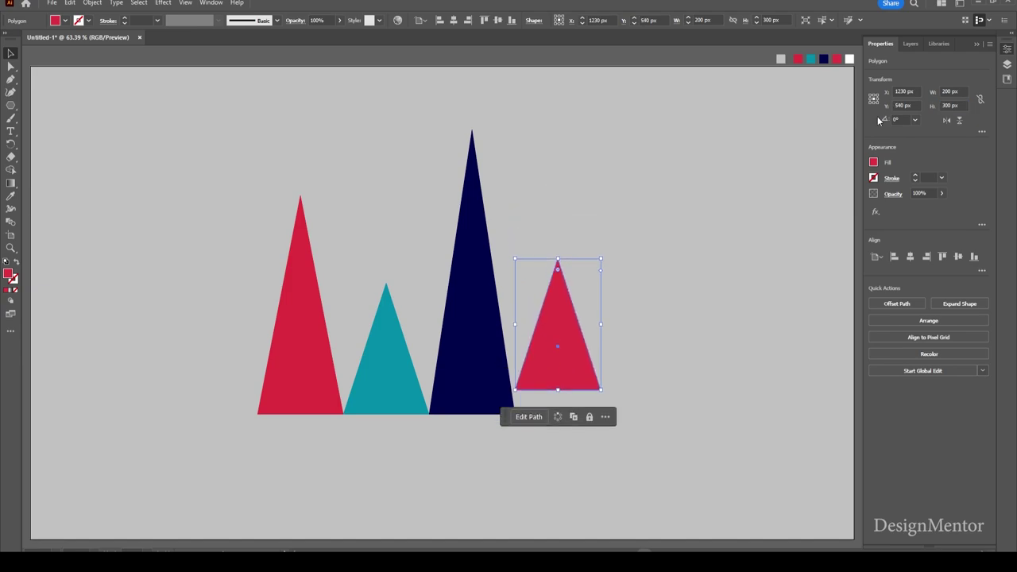
key("shift+Down")
key("shift+Down")
key("shift+Down")
key("shift+Down")
key("shift+Down")
key("shift+Down")
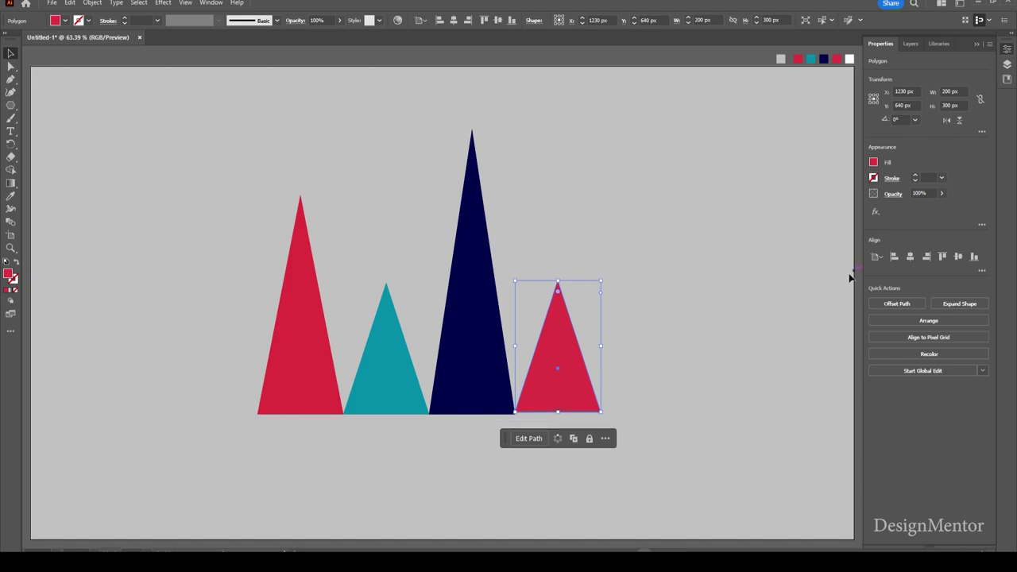
left_click(625, 294)
key("ctrl+a")
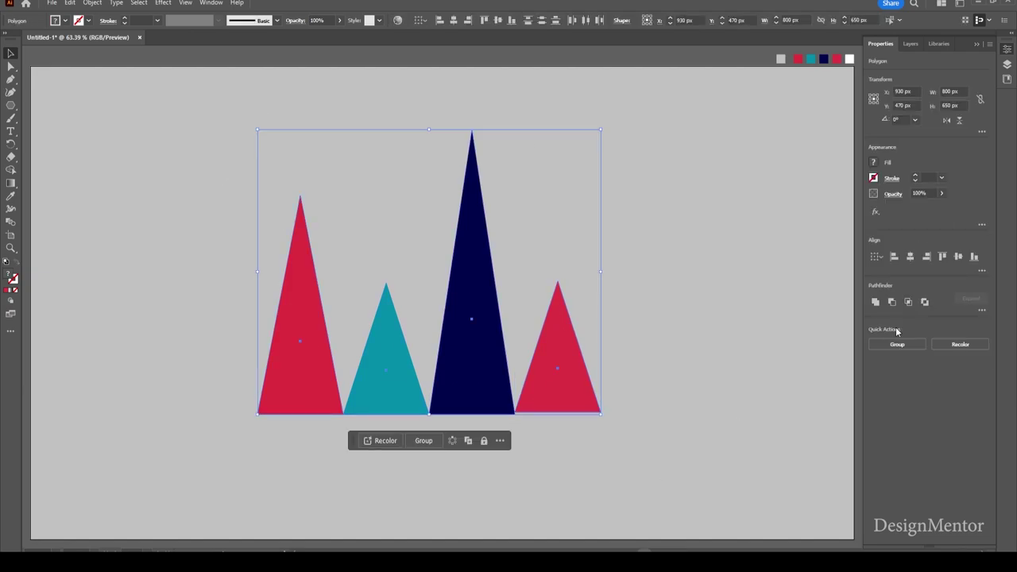
Paste a copy of the small red triangle in front and move it right.
left_click(706, 367)
left_click(555, 383)
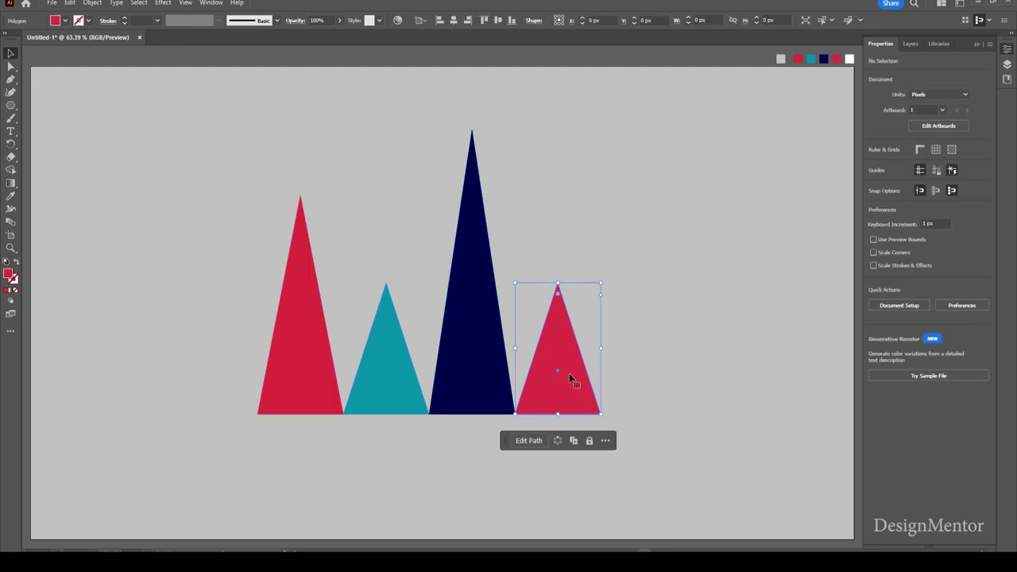
left_click(68, 3)
left_click(88, 53)
left_click(70, 3)
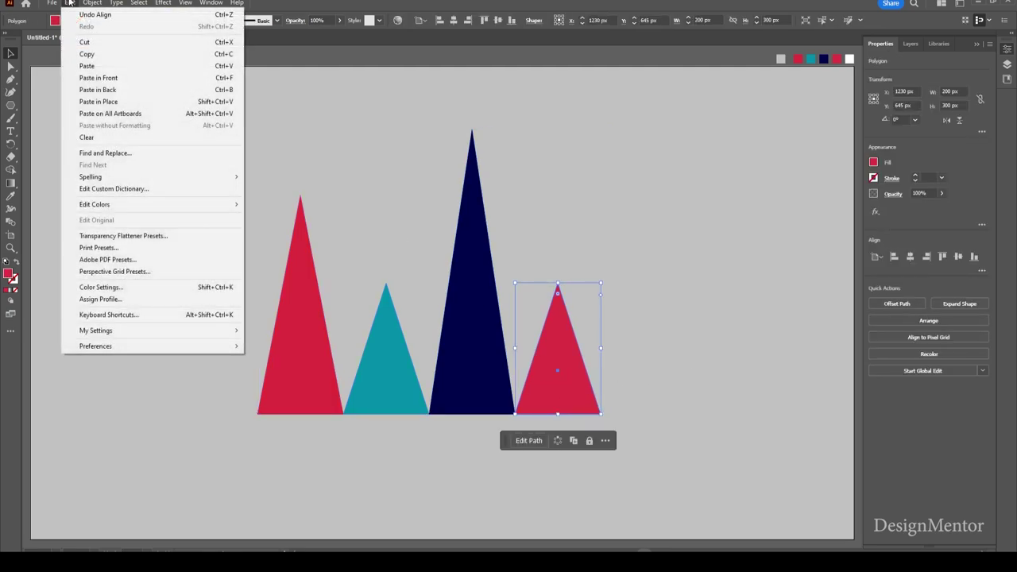
left_click(101, 77)
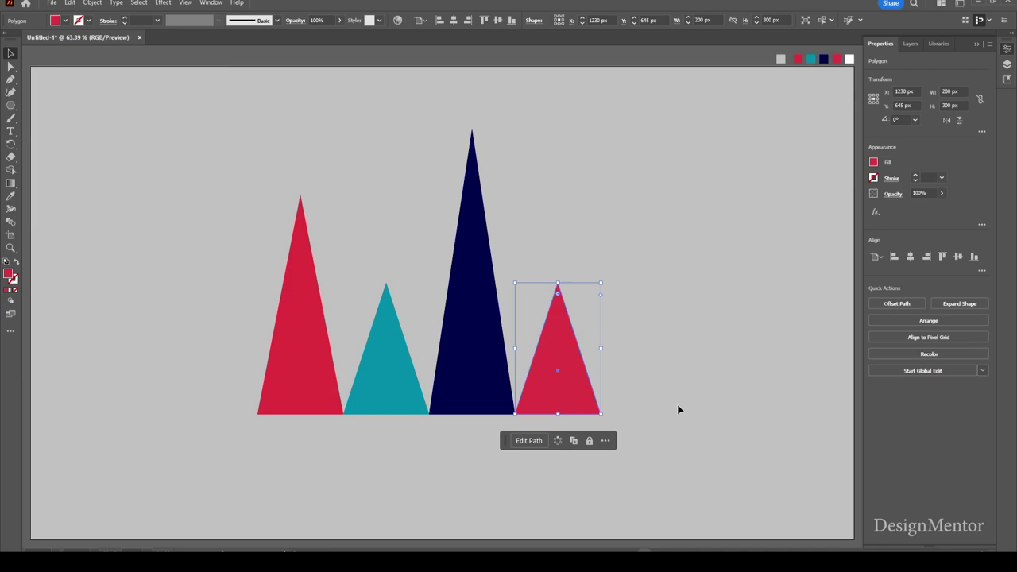
key("shift+Right")
key("shift+Right")
key("shift+Right")
key("shift+Right")
key("shift+Right")
key("shift+Right")
key("shift+Right")
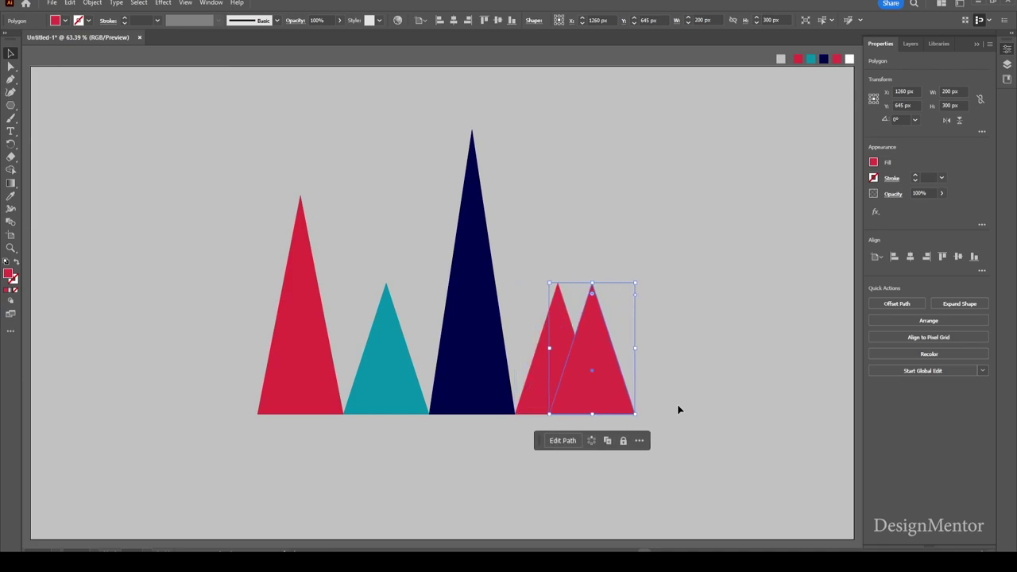
key("shift+Right")
key("shift+Right")
key("shift+Right")
key("shift+Right")
key("shift+Right")
key("shift+Right")
key("shift+Right")
key("shift+Right")
key("shift+Right")
key("shift+Right")
key("shift+Right")
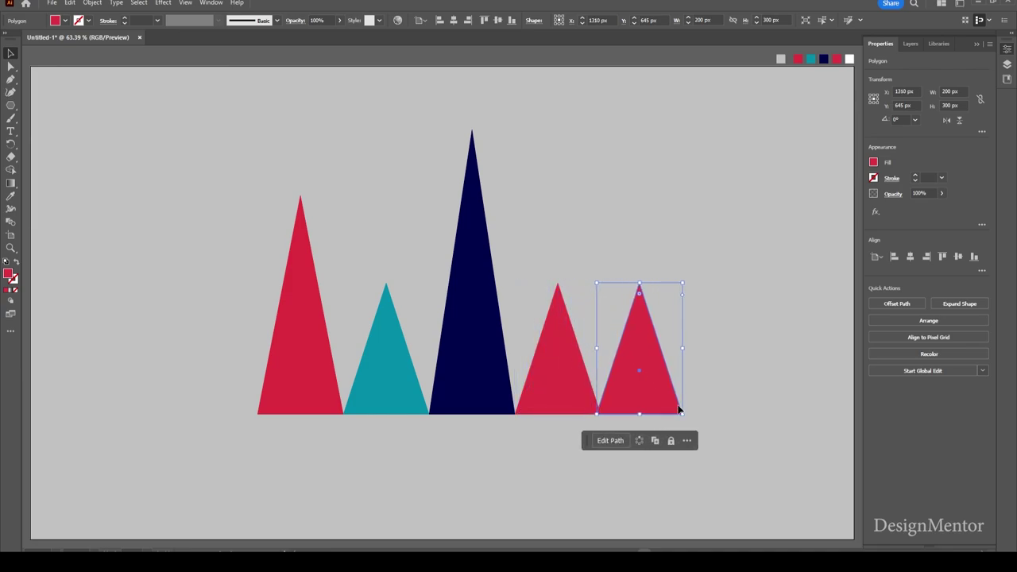
key("shift+Right")
key("shift+Right")
Fill the copy white and set its height to 200 px.
key("i")
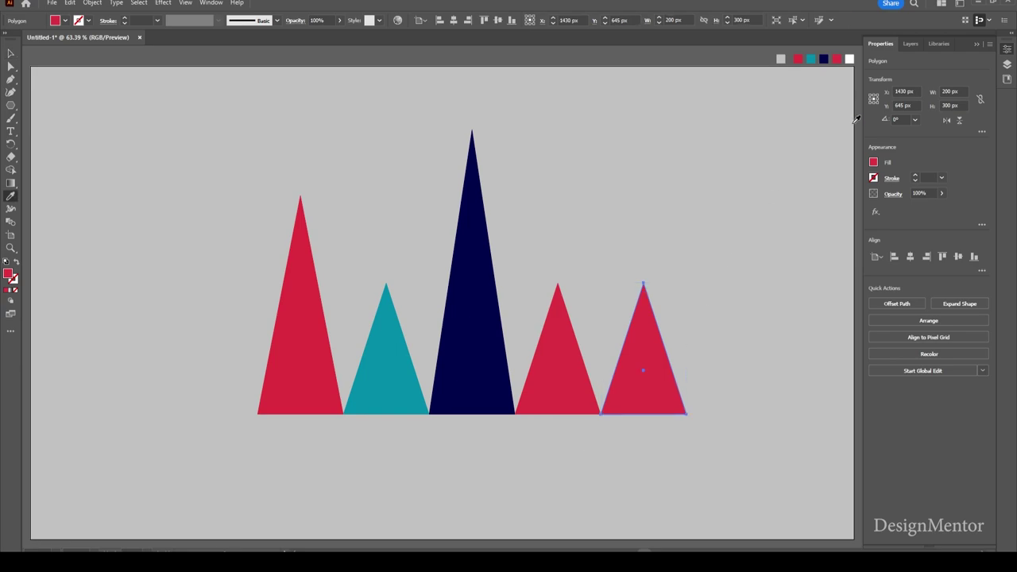
left_click(848, 60)
key("v")
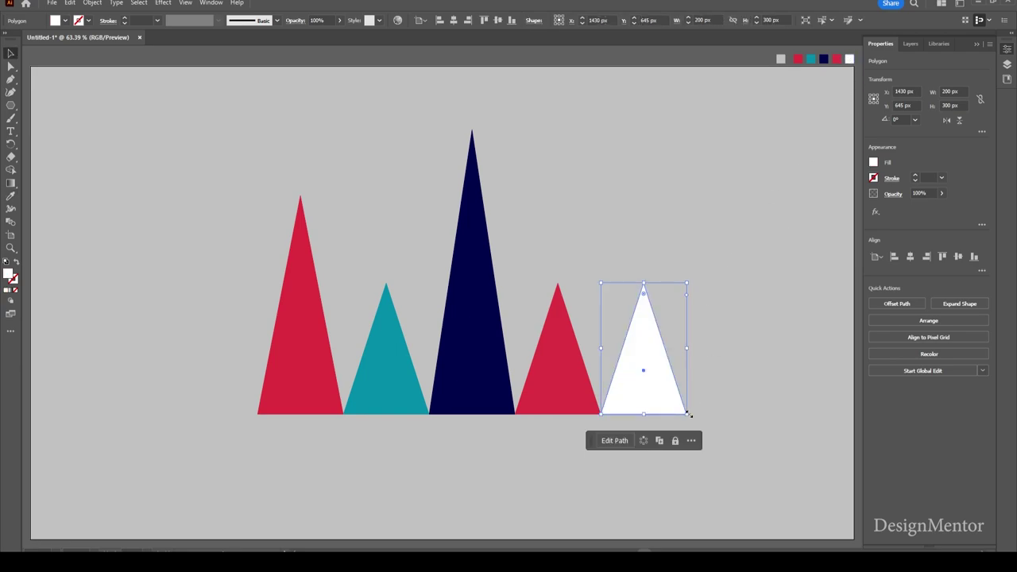
left_click(716, 409)
left_click(657, 379)
left_click(960, 105)
type("200")
key("Return")
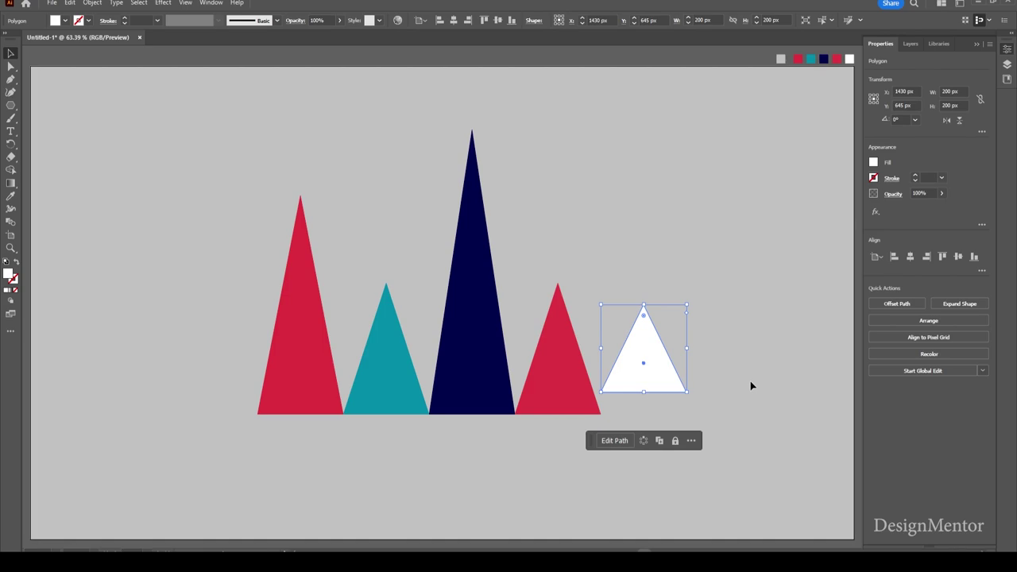
Lower the white triangle onto the baseline and select all five triangles.
left_click(750, 386)
left_click(663, 370)
left_click_drag(664, 366, 664, 371)
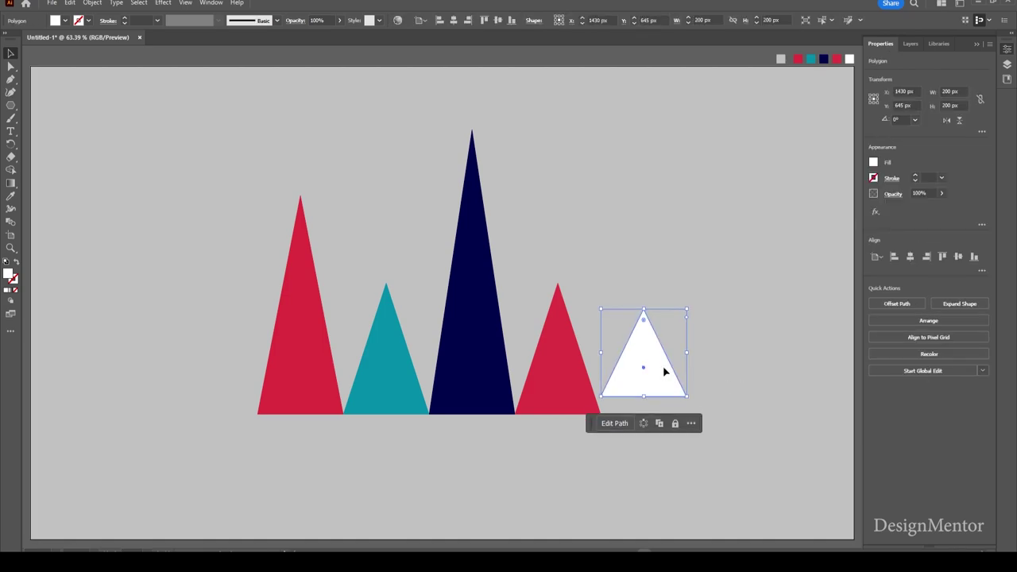
key("shift+Down")
key("shift+Down")
key("shift+Down")
key("shift+Down")
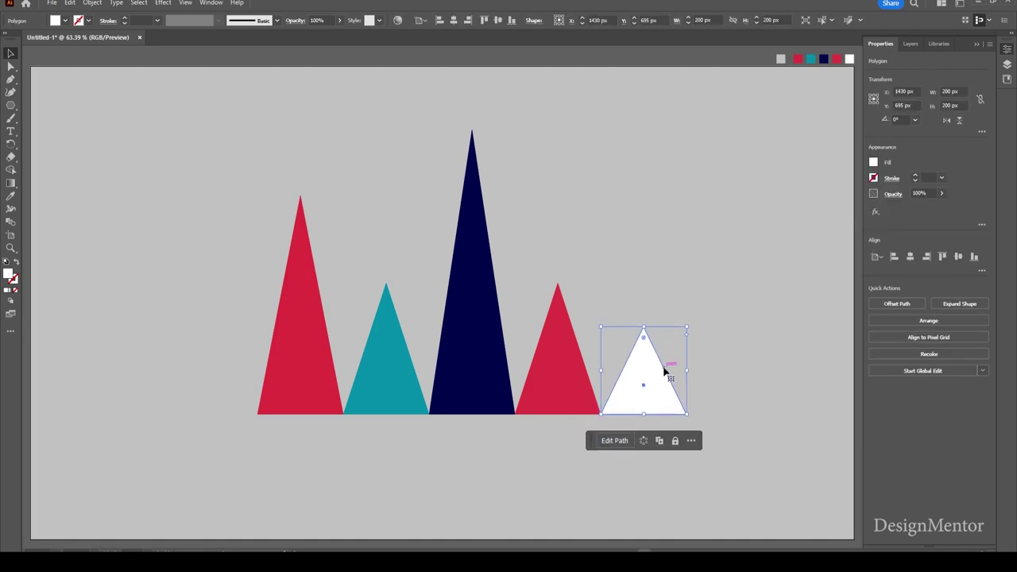
left_click(754, 336)
left_click_drag(236, 126, 735, 427)
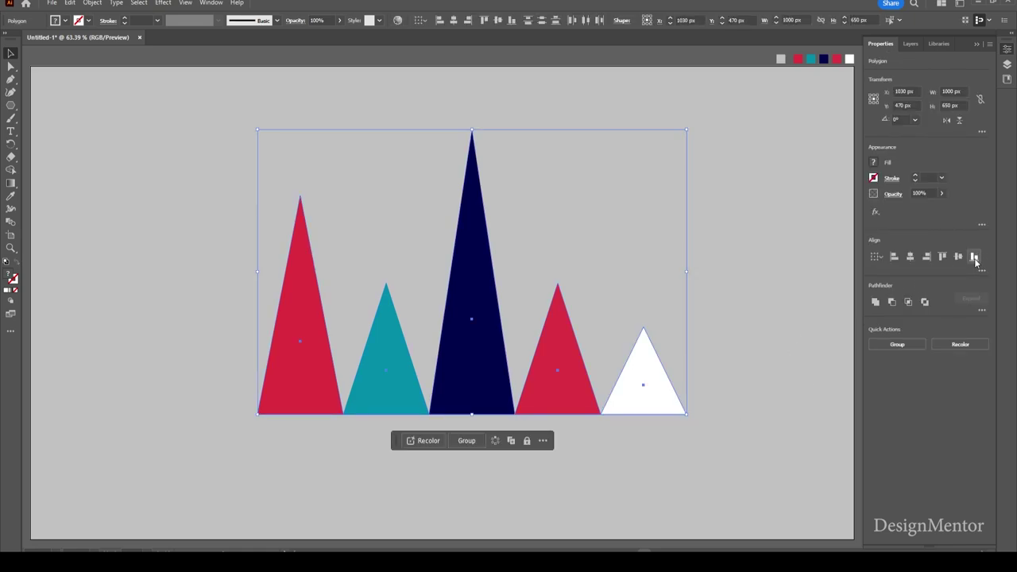
Group the five triangles into one 1000 × 650 px group centred on the artboard.
left_click(785, 357)
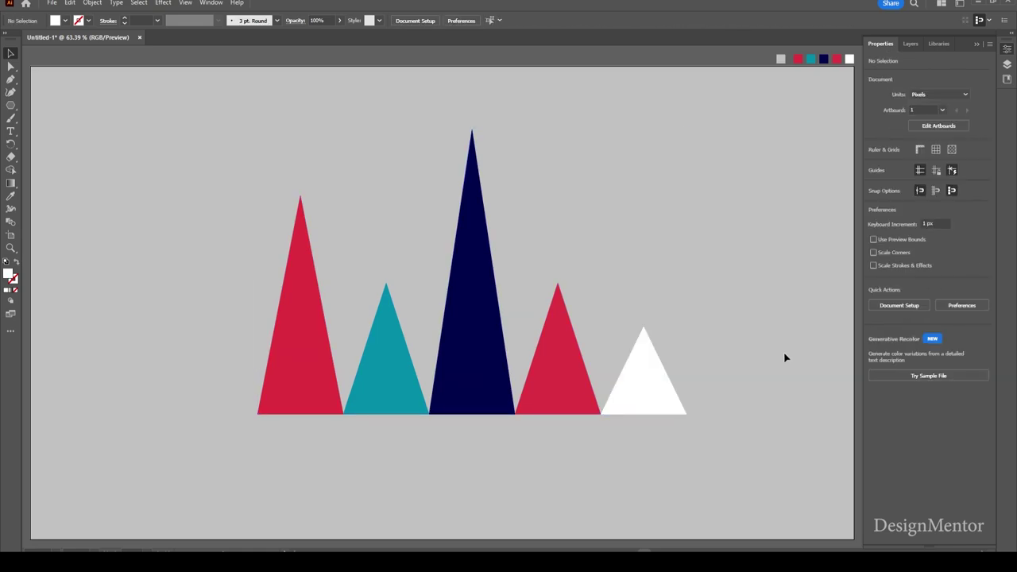
key("ctrl+a")
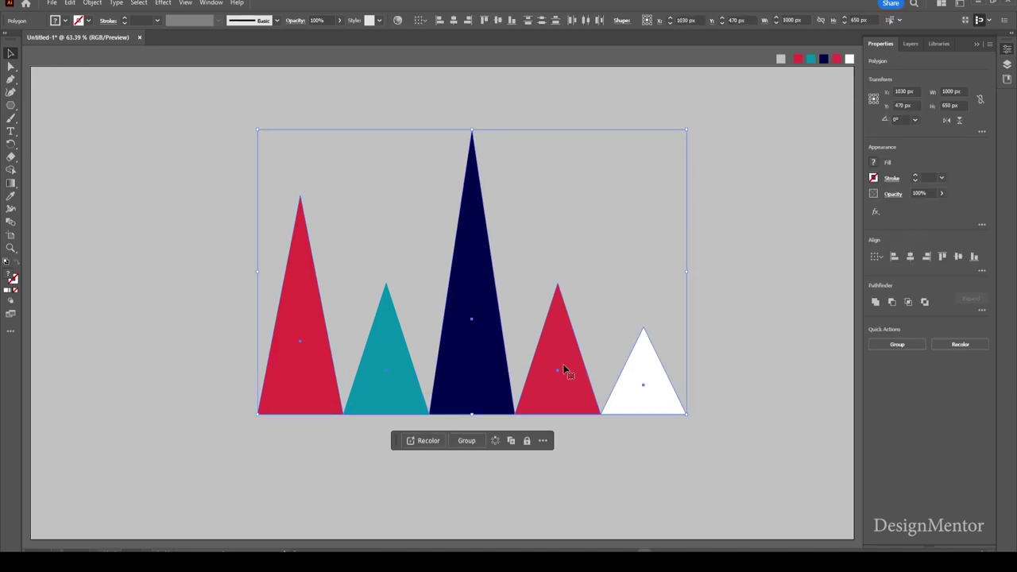
right_click(562, 359)
left_click(598, 185)
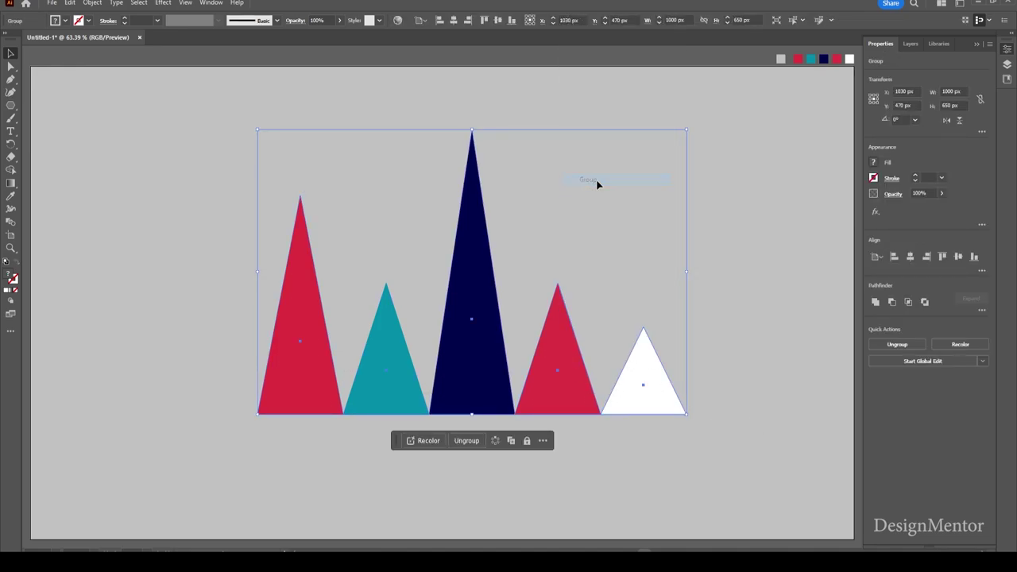
left_click(910, 257)
left_click(959, 258)
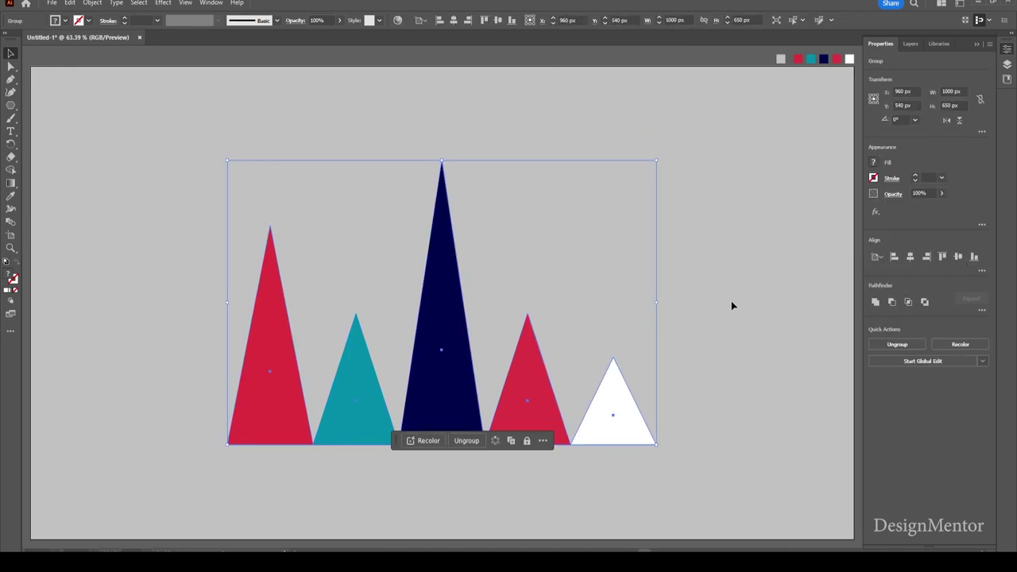
left_click(731, 305)
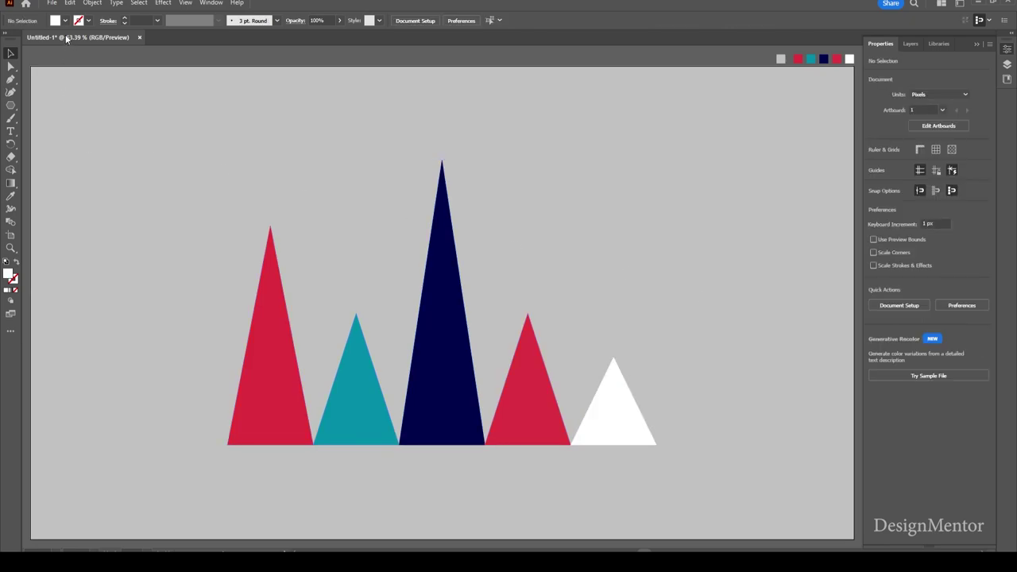
Draw a rectangle bar under the triangles' bases sized 1250 px wide by 8 px tall.
left_click_drag(10, 105, 55, 108)
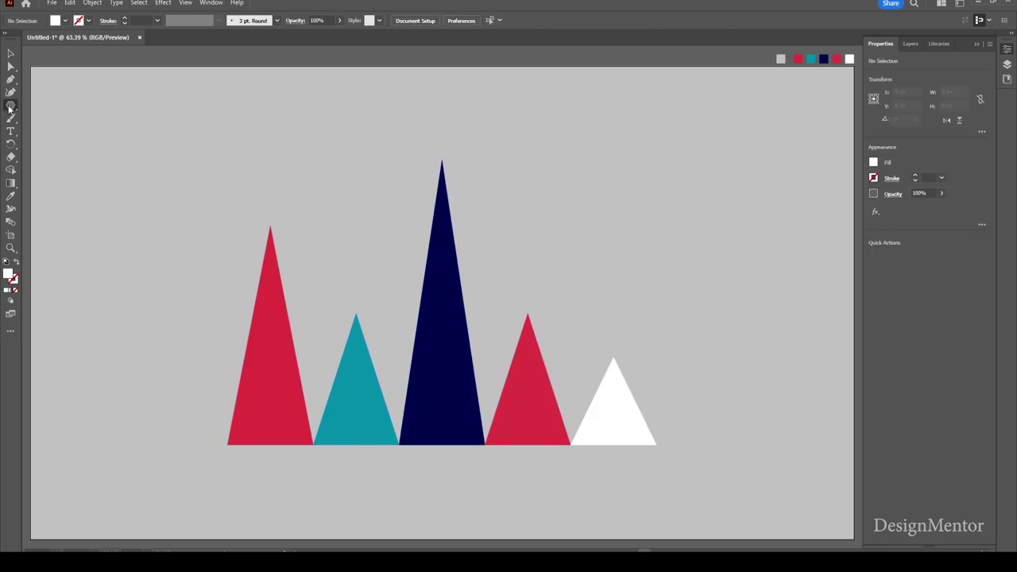
left_click(55, 109)
left_click_drag(156, 441, 687, 449)
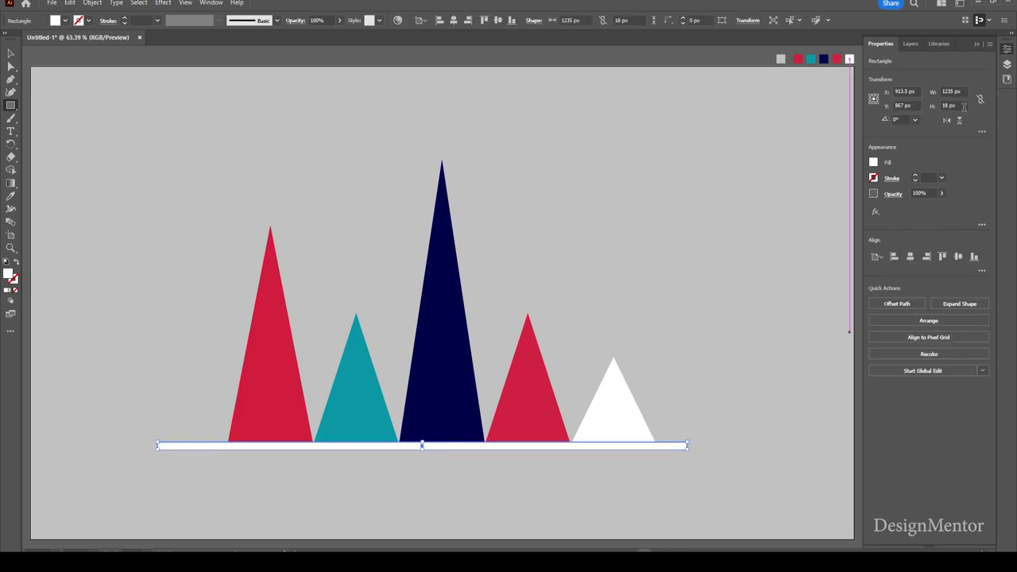
left_click(964, 106)
type("8")
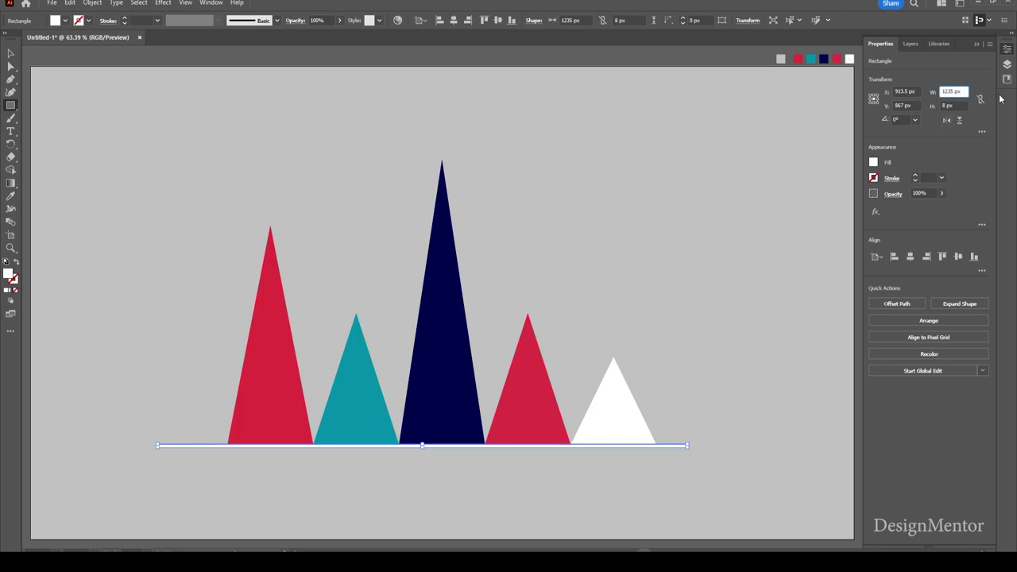
key("ctrl+a")
type("1250")
key("Return")
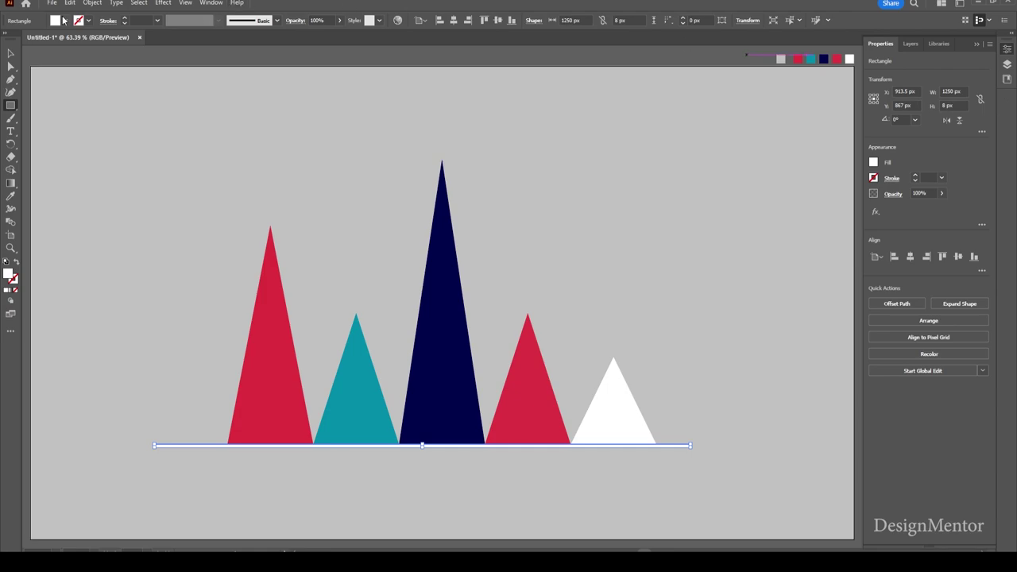
Keep the bar's white fill, centre it horizontally on the artboard and nudge it into place.
left_click(66, 21)
left_click(87, 71)
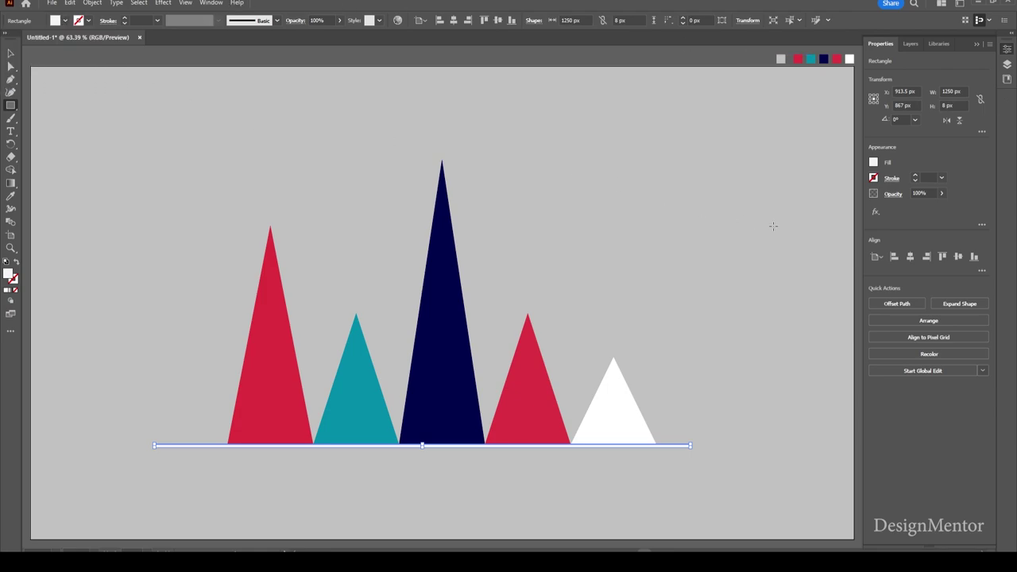
left_click(911, 258)
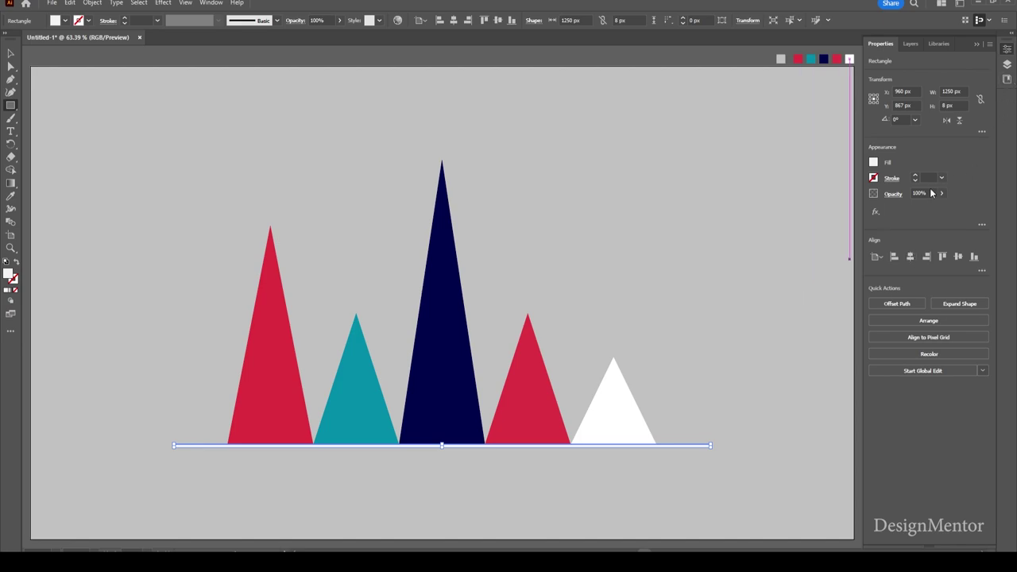
key("v")
key("Down")
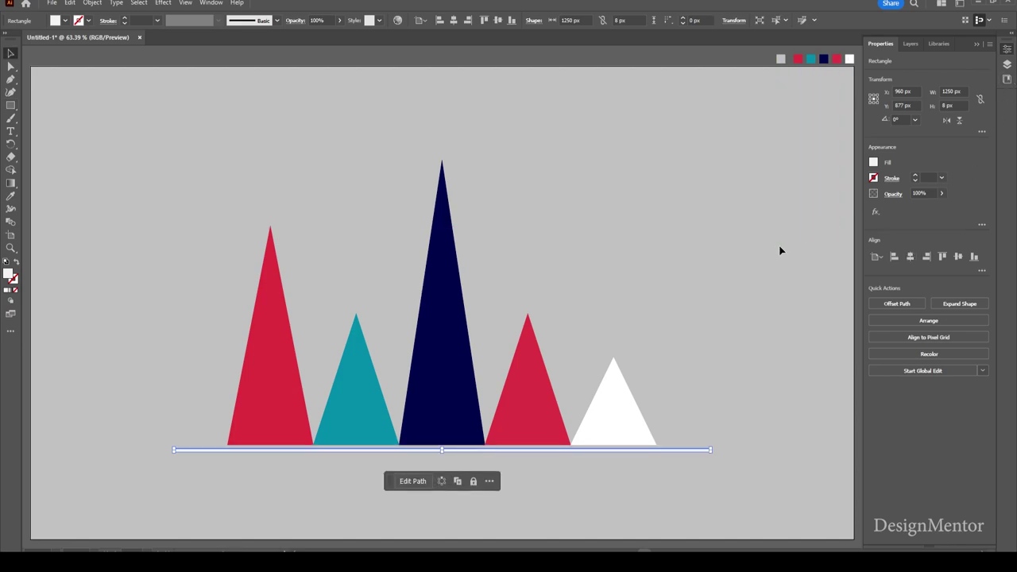
key("Down")
key("Down")
key("Down")
key("Up")
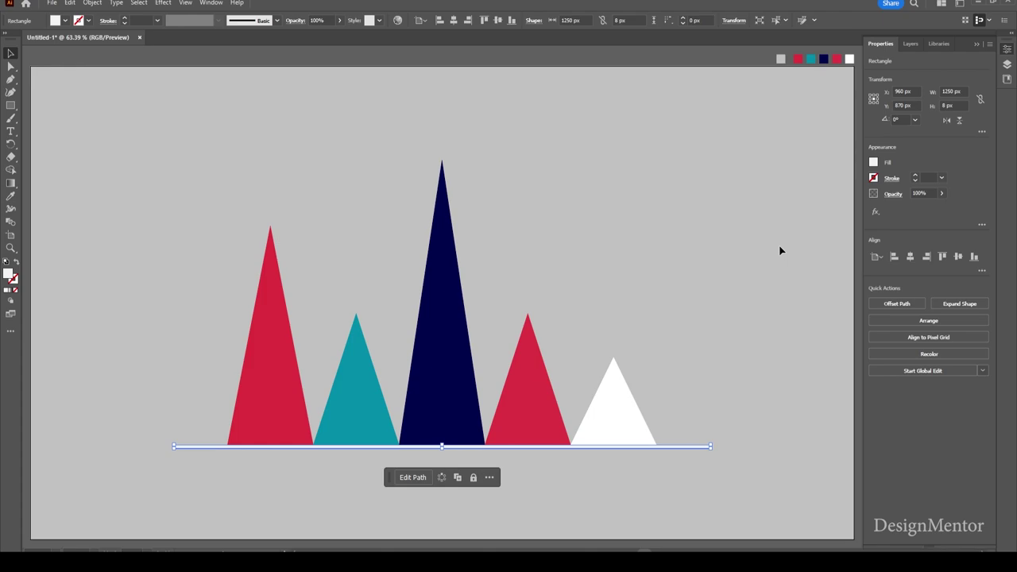
key("Up")
left_click(732, 278)
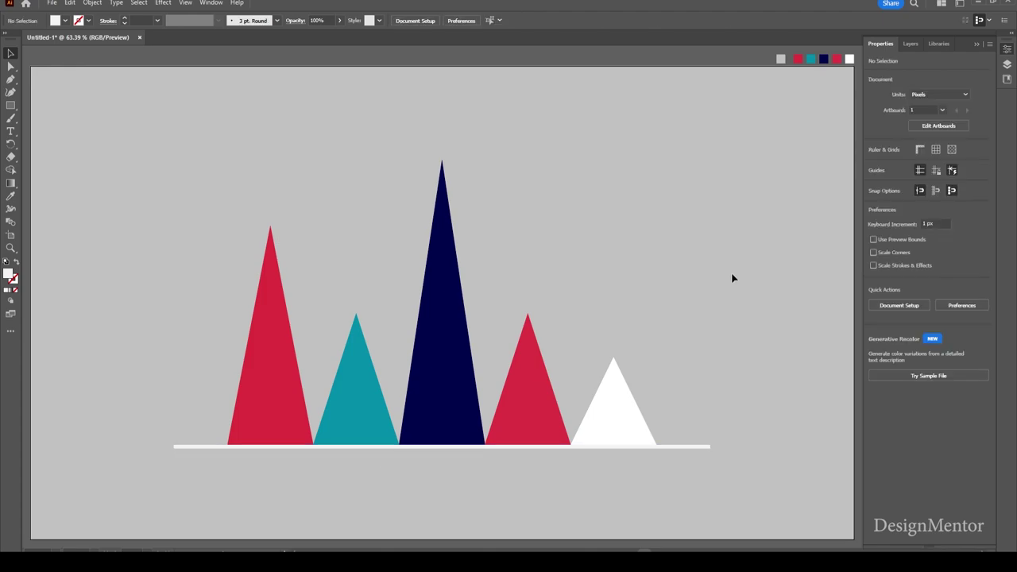
Group the five triangles with the white bar and centre the group on the artboard.
left_click_drag(182, 193, 726, 494)
right_click(536, 386)
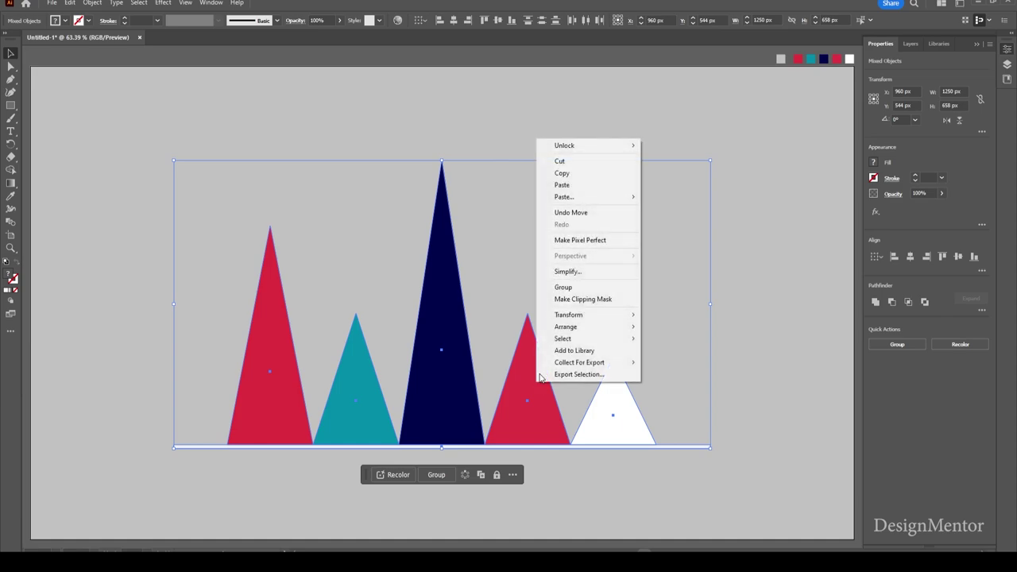
left_click(583, 287)
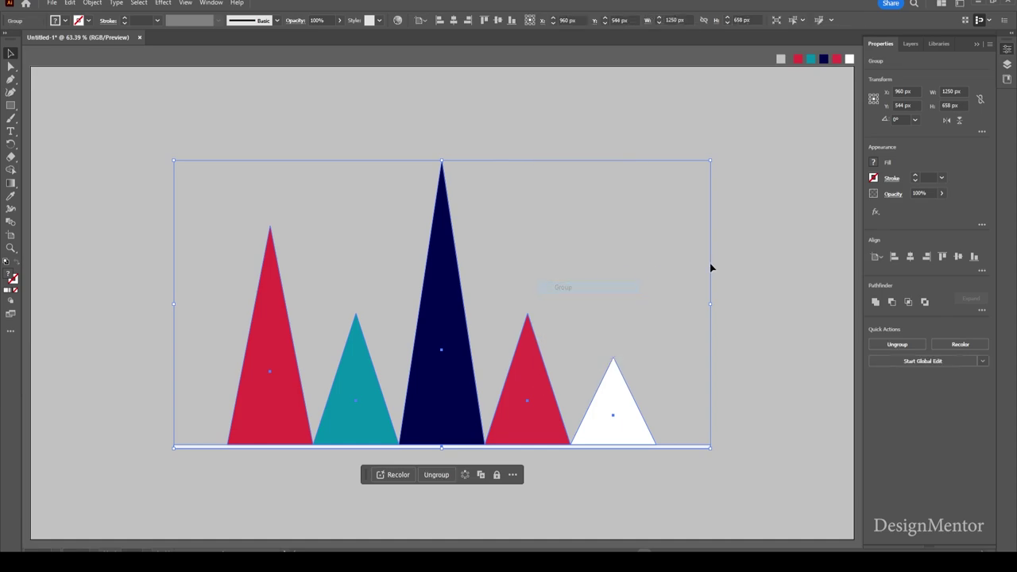
left_click(969, 259)
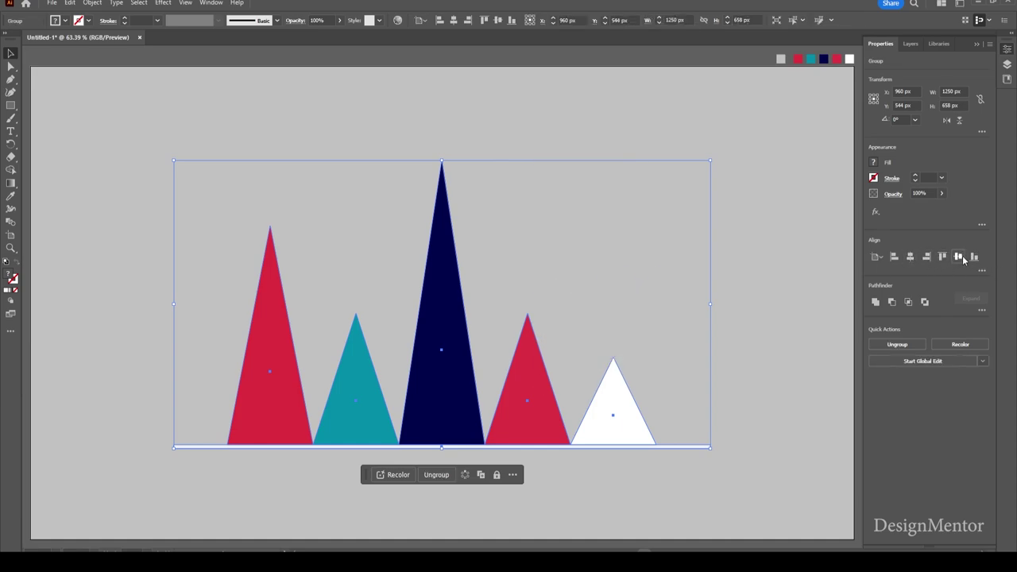
left_click(788, 293)
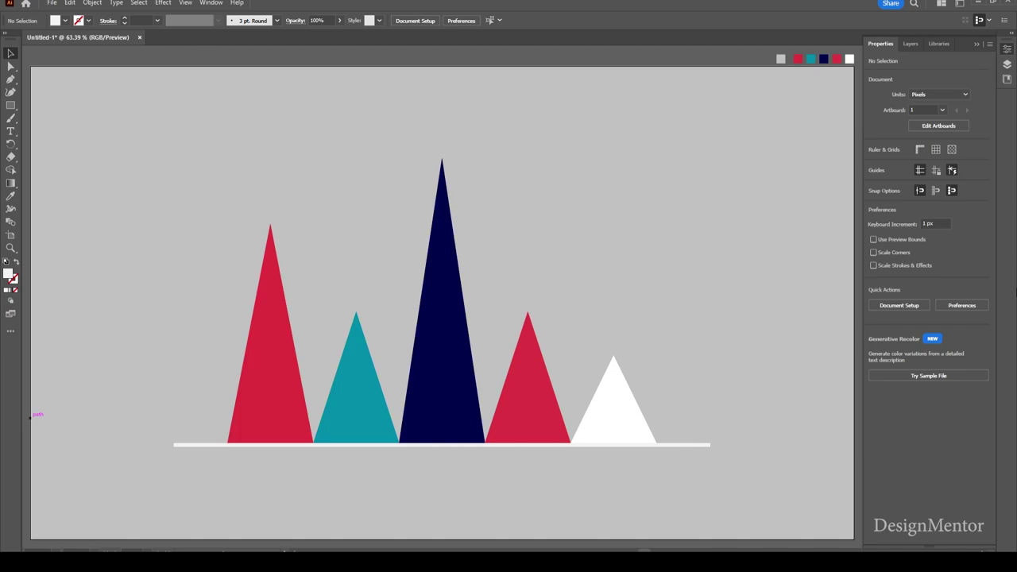
Give new paths a magenta stroke with no fill and switch to the Pen tool.
left_click(90, 21)
left_click(73, 38)
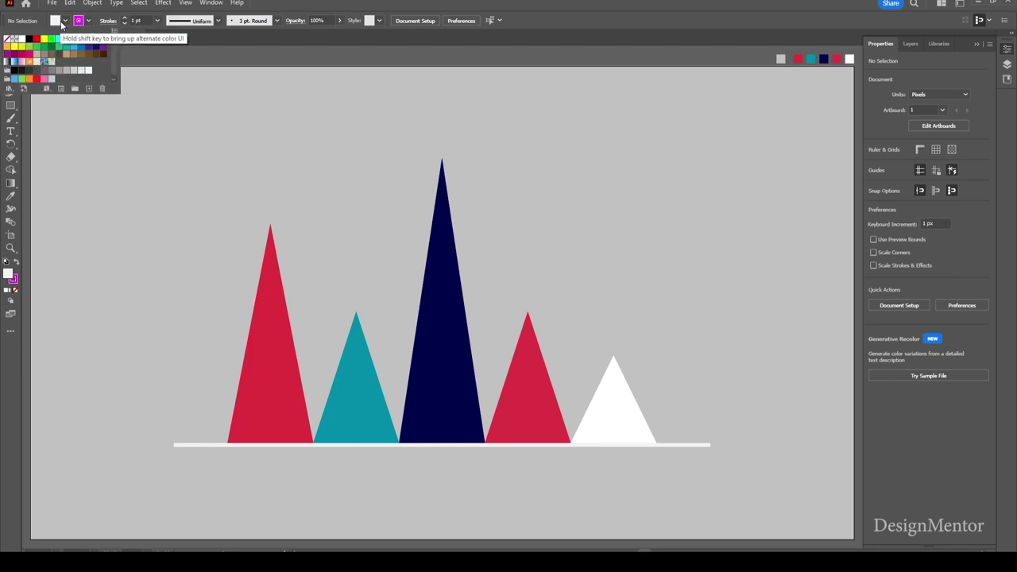
left_click(65, 21)
left_click(10, 44)
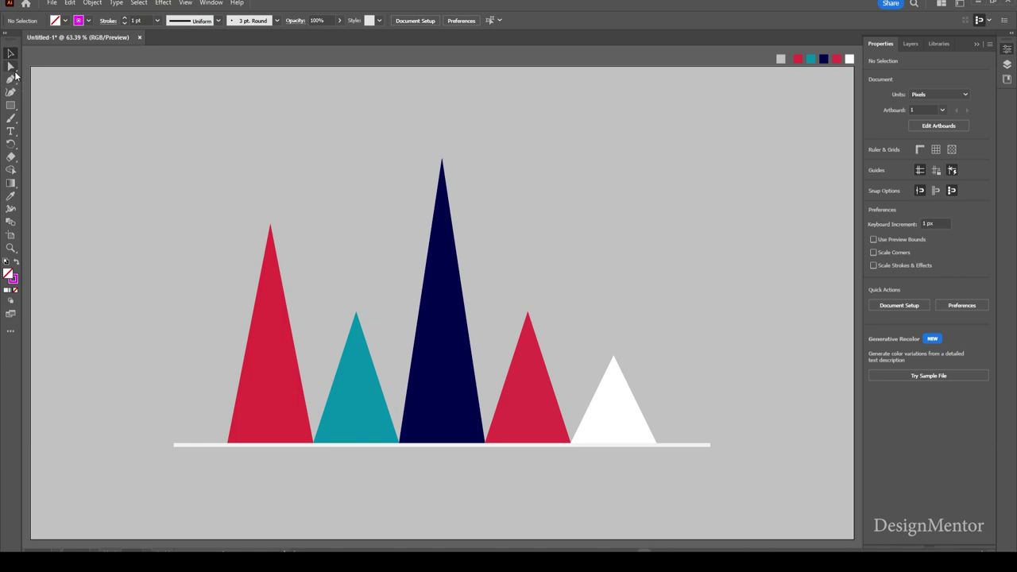
left_click(15, 70)
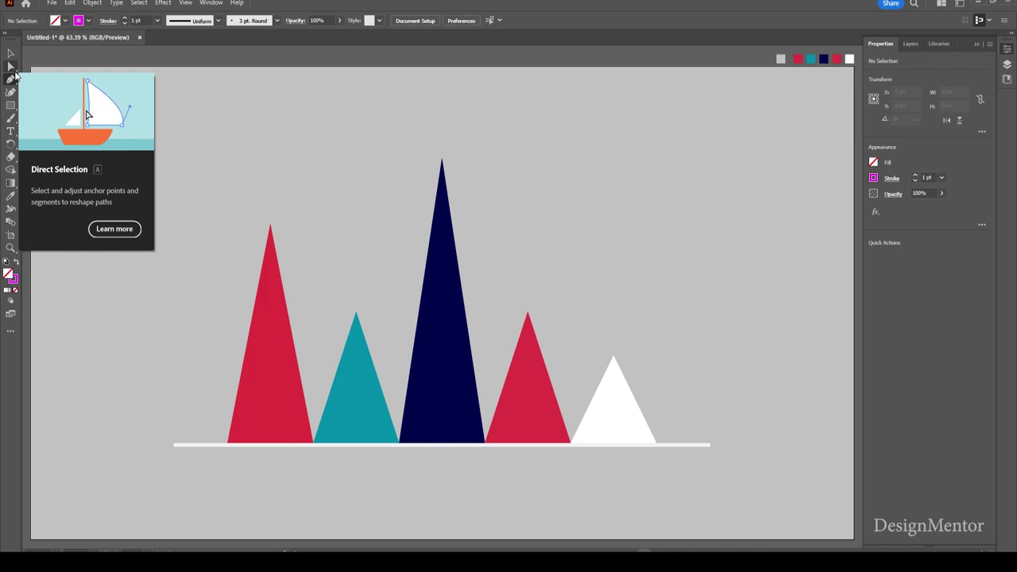
left_click(11, 56)
key("p")
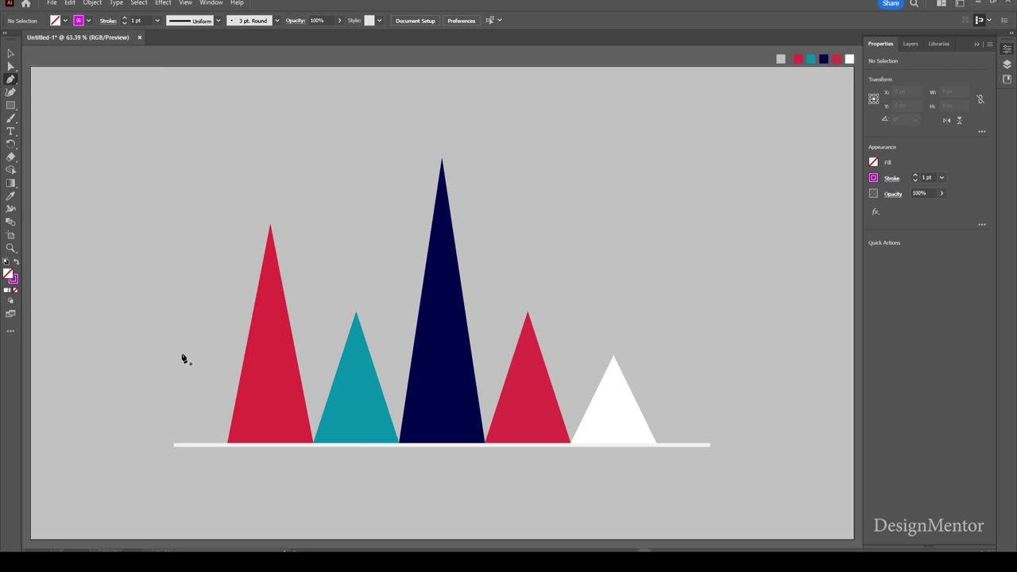
Start the pen curve left of the red triangle, arcing over its peak and dipping at teal.
left_click(199, 413)
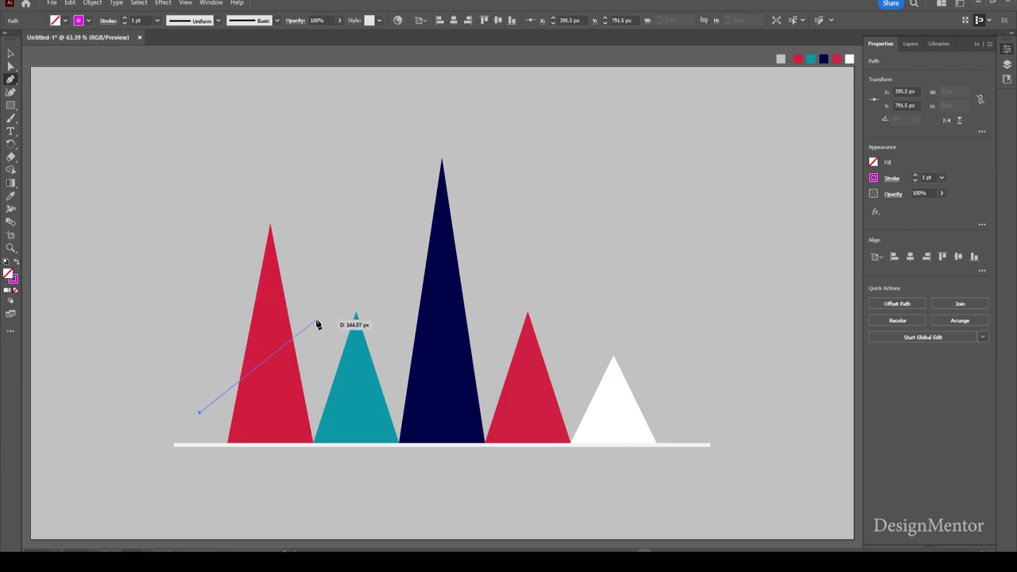
left_click_drag(316, 321, 376, 515)
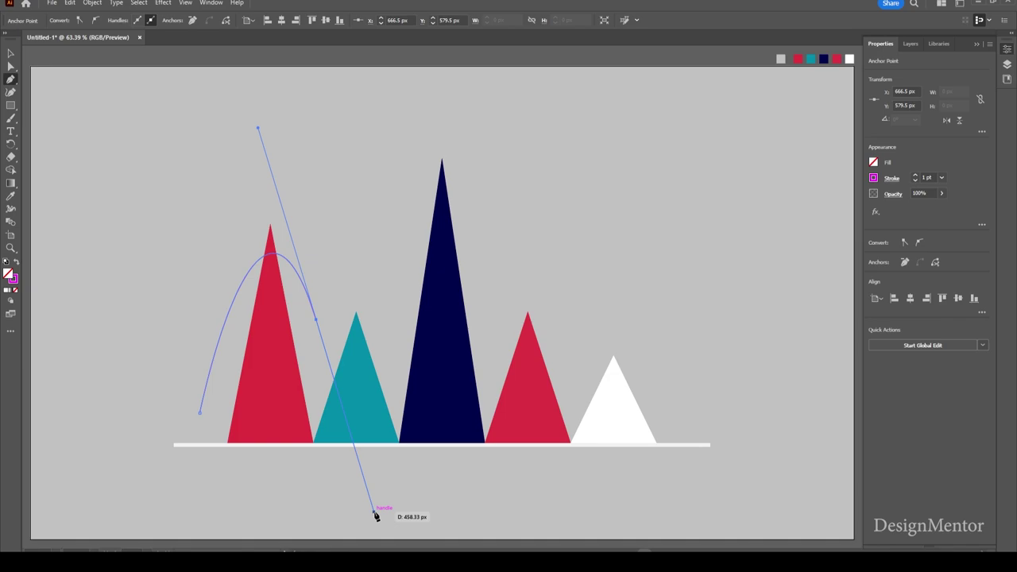
key("Delete")
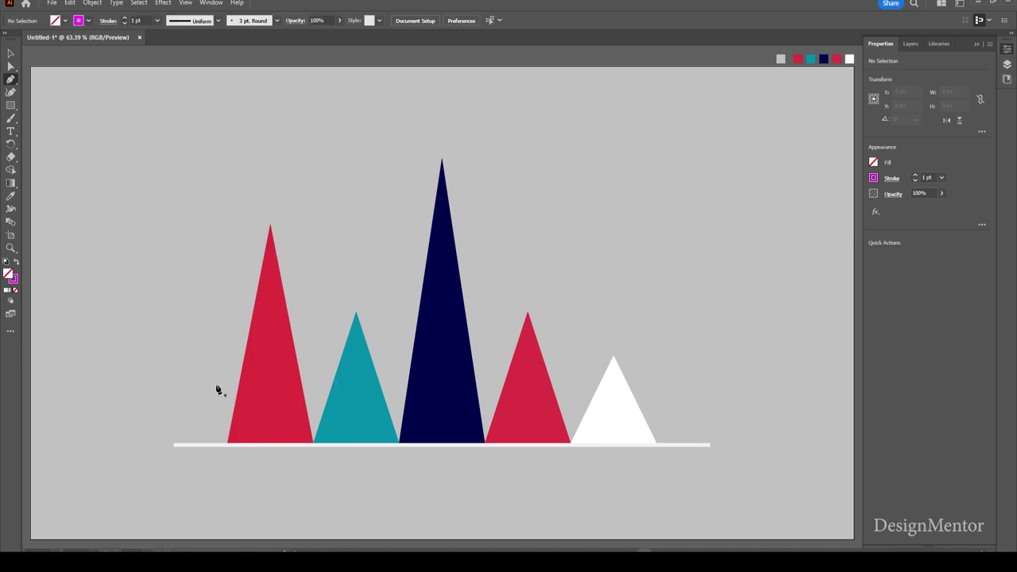
left_click(213, 398)
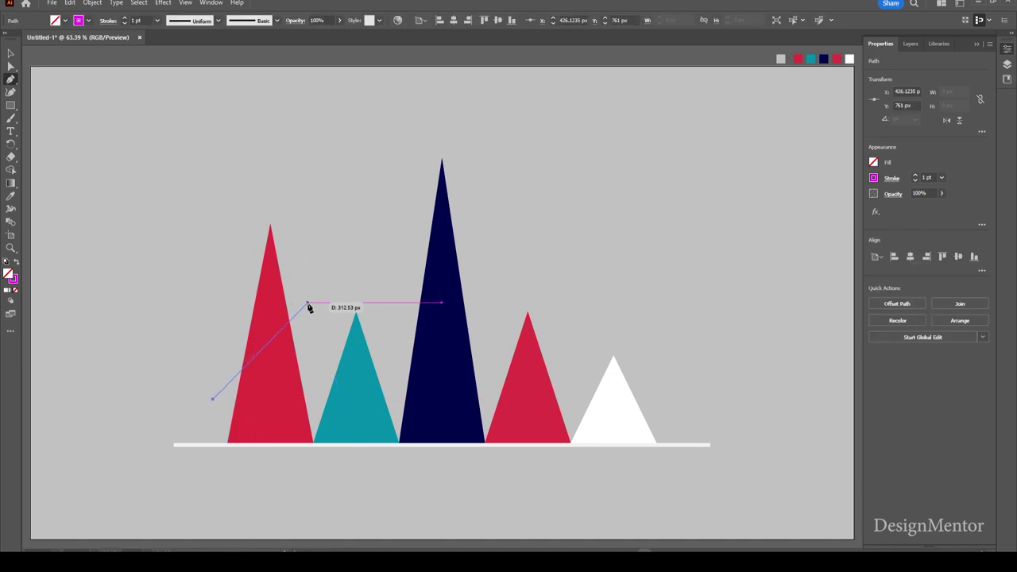
left_click_drag(313, 303, 373, 535)
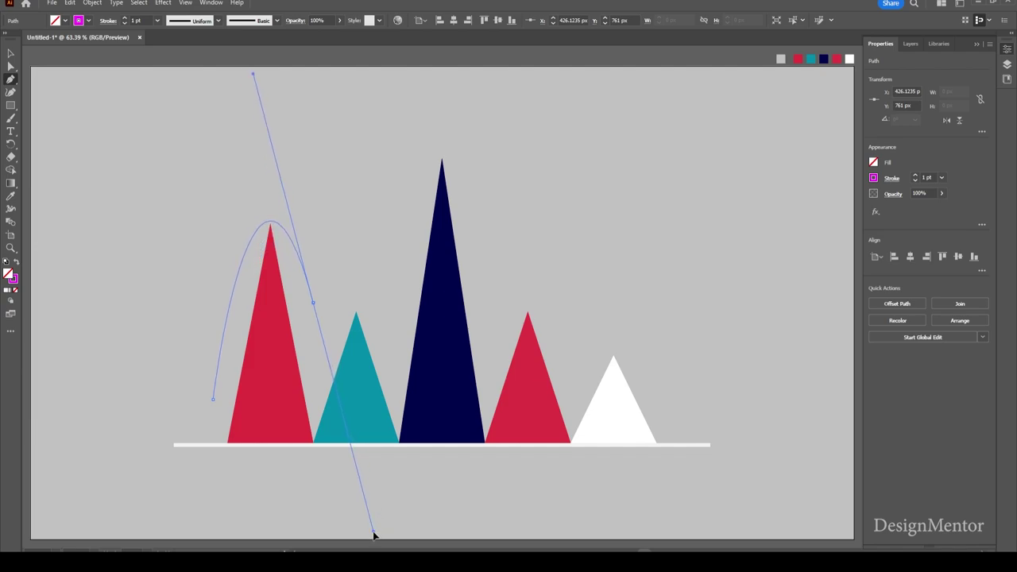
left_click(313, 302)
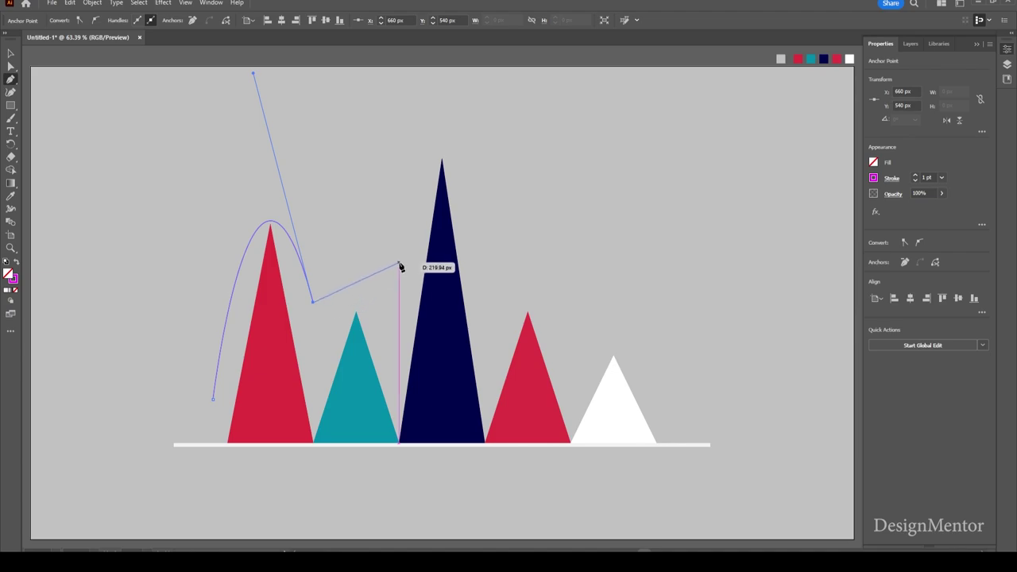
mouse_move(395, 267)
left_mouse_down()
mouse_move(369, 193)
mouse_move(447, 107)
left_mouse_up()
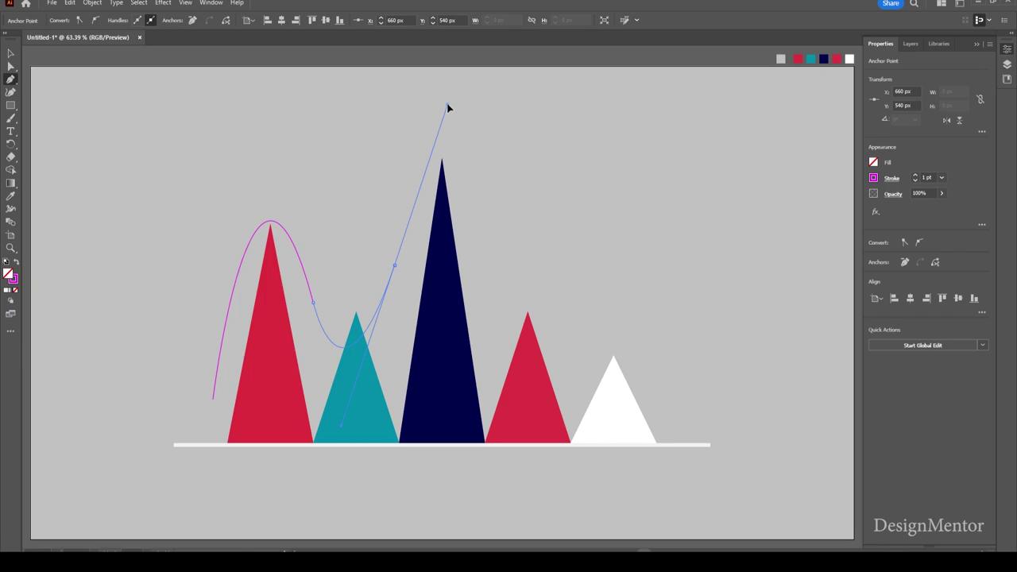
left_click_drag(447, 108, 449, 108)
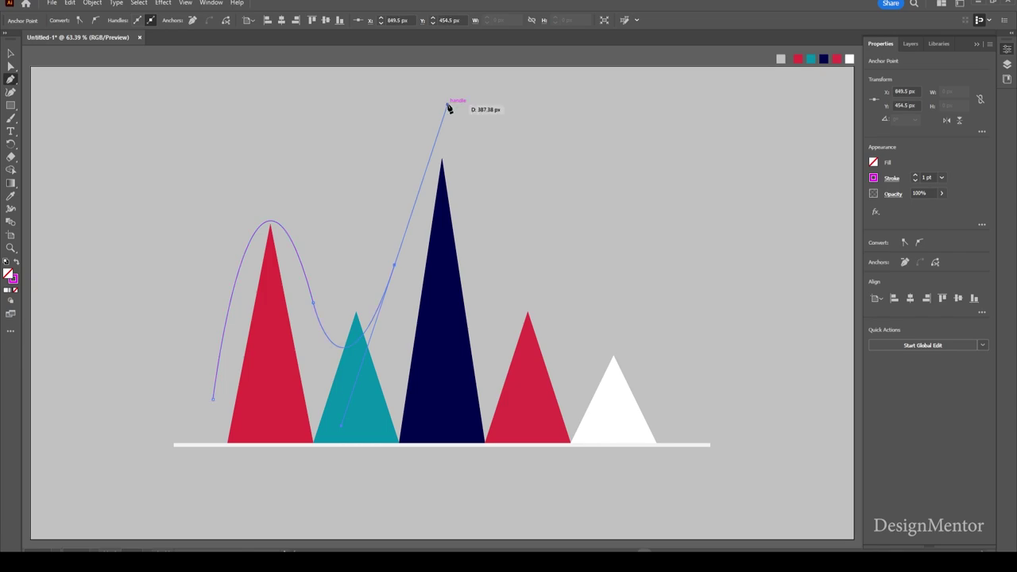
Continue the wavy line over the navy peak, past the right red triangle, to the white triangle.
left_click(395, 265)
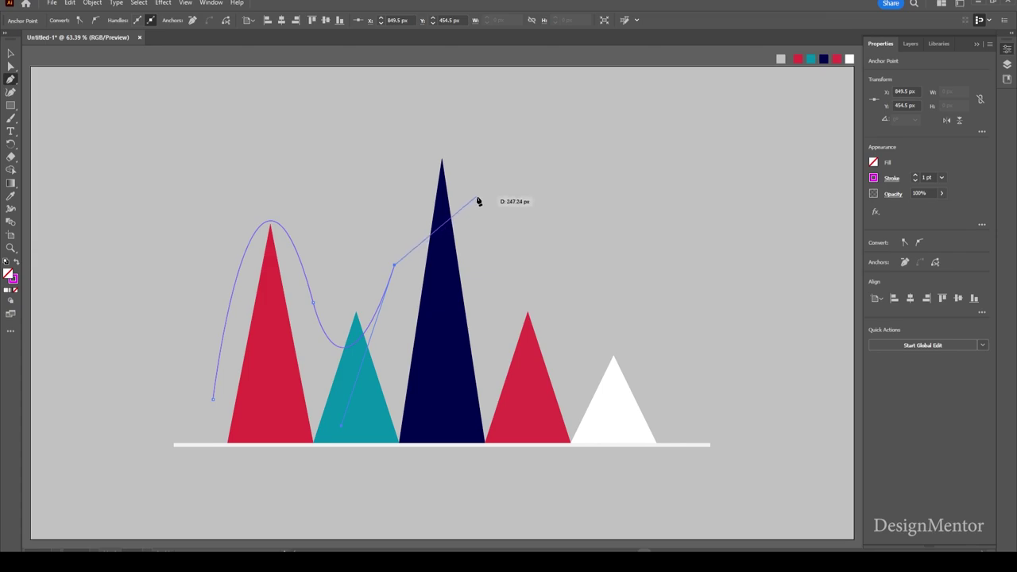
mouse_move(477, 197)
left_mouse_down()
mouse_move(503, 333)
mouse_move(517, 351)
left_mouse_up()
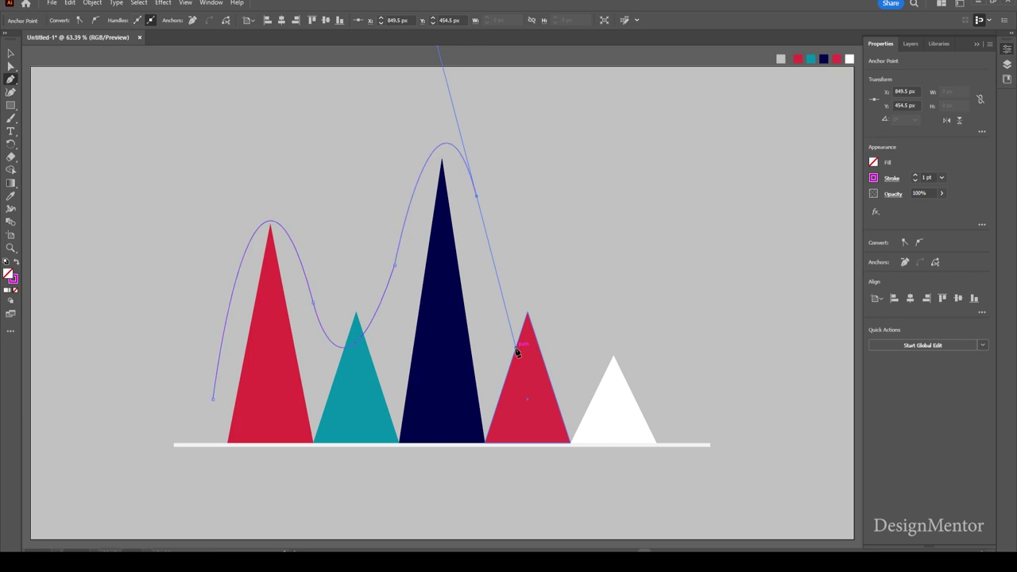
left_click(478, 198)
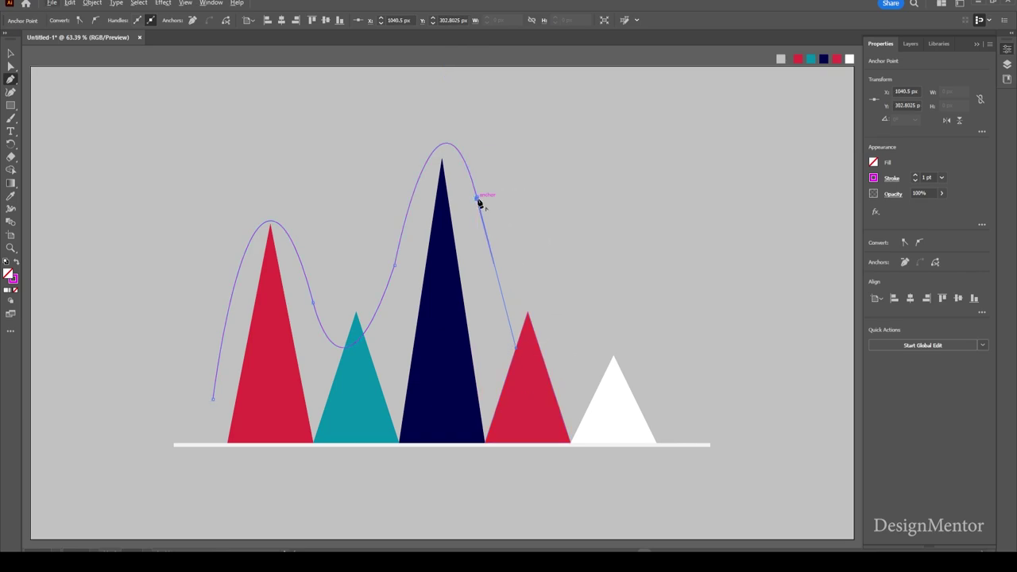
key("Escape")
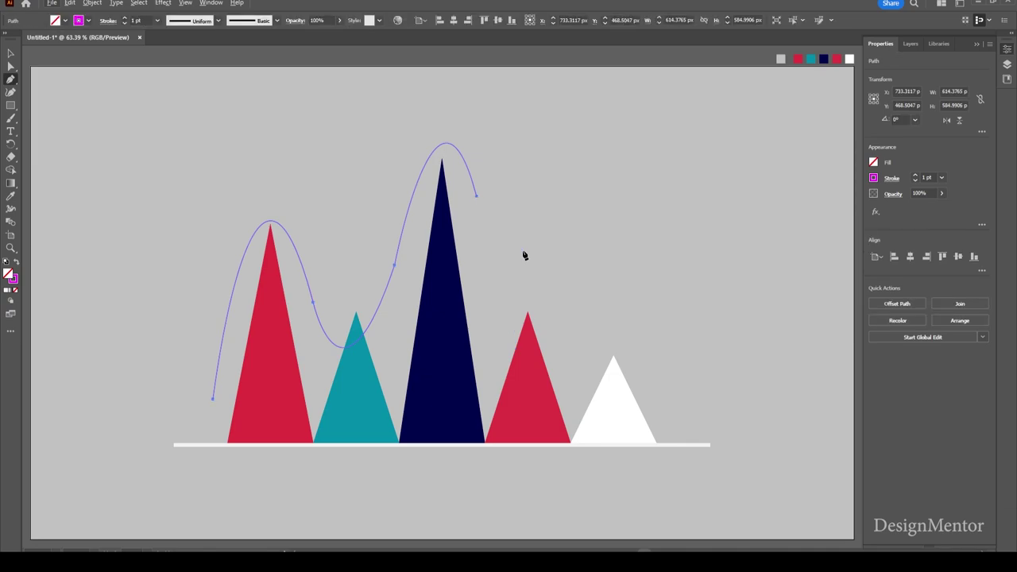
left_click(476, 197)
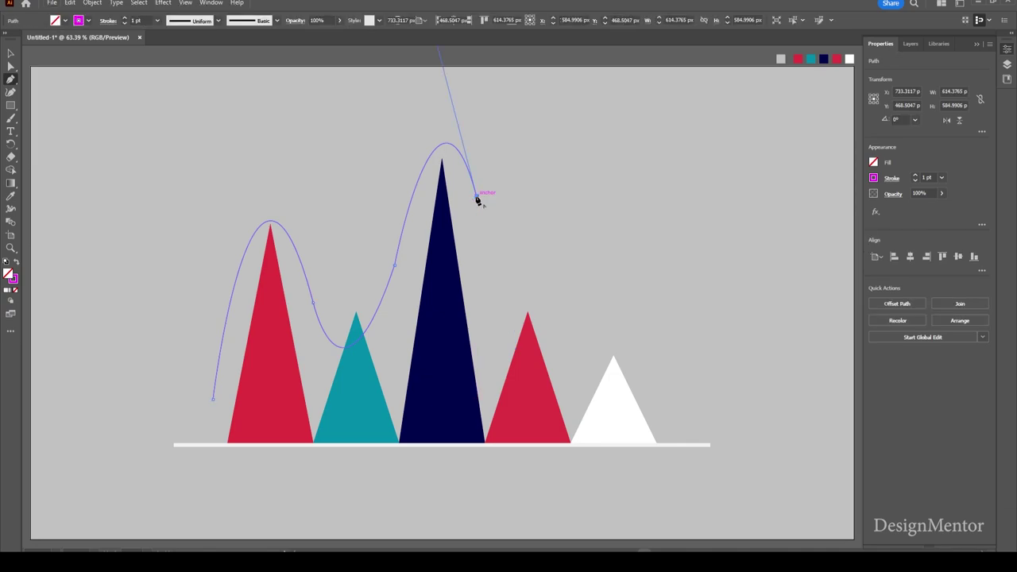
left_click_drag(568, 364, 600, 277)
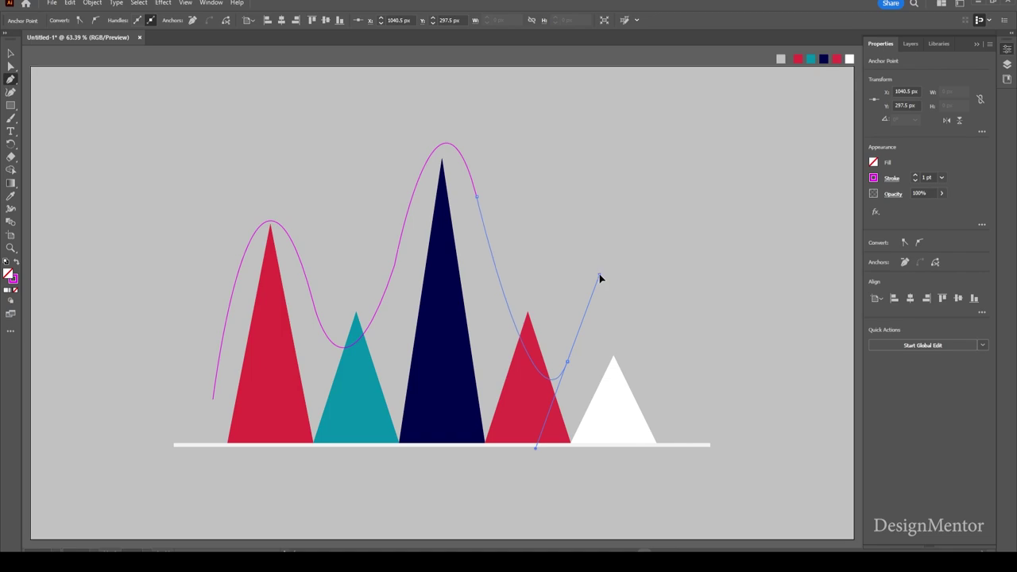
left_click_drag(599, 275, 603, 274)
left_click(566, 362)
left_click_drag(649, 396, 714, 523)
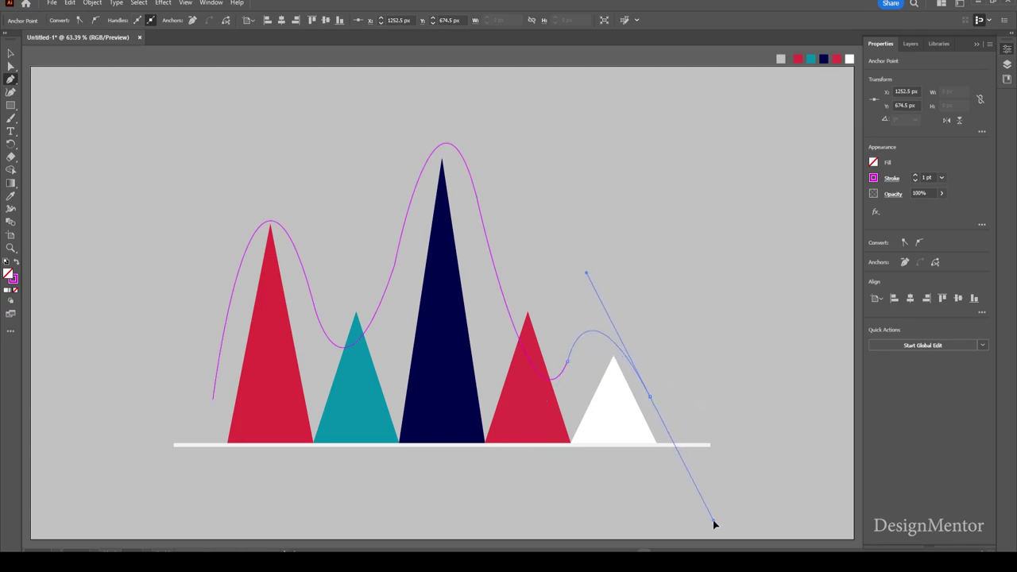
Finish the wavy line and set its stroke weight to 3 pt.
left_click(650, 395)
left_click(667, 302, "ctrl")
key("v")
left_click(489, 249)
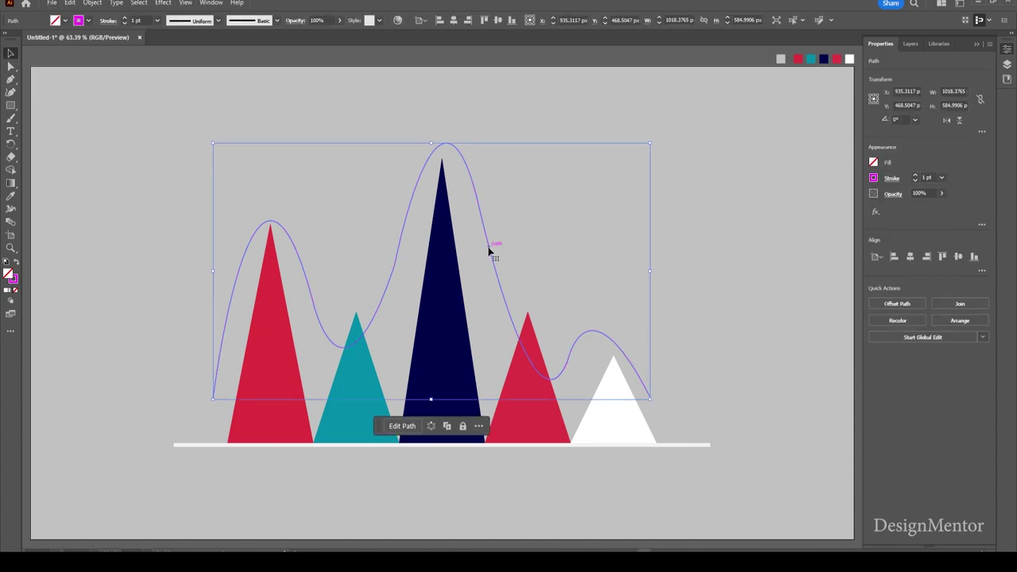
left_click(137, 20)
type("3")
key("Return")
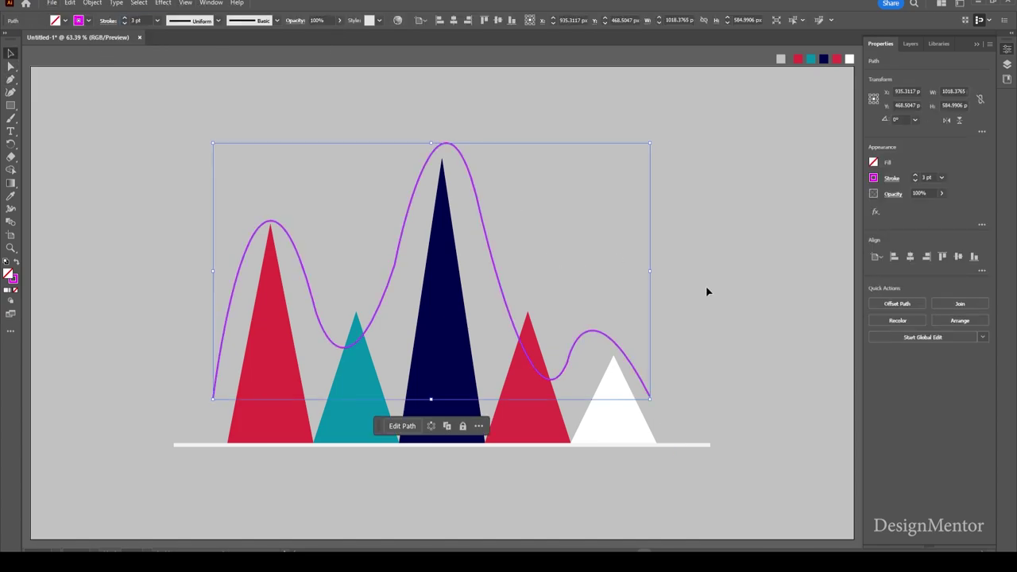
left_click(707, 291)
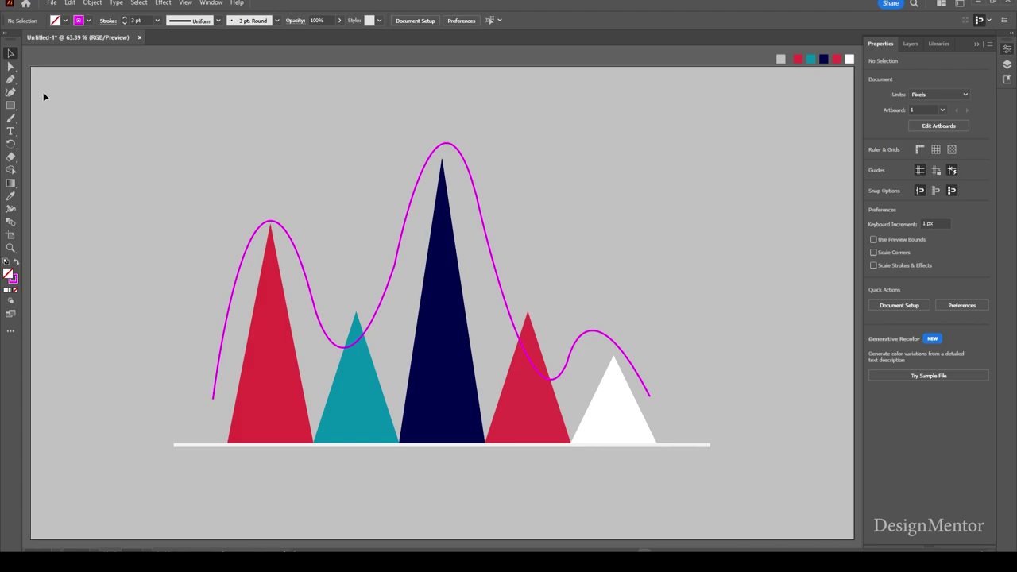
Set stroke to none and fill to magenta for new shapes.
left_click(88, 20)
left_click(12, 42)
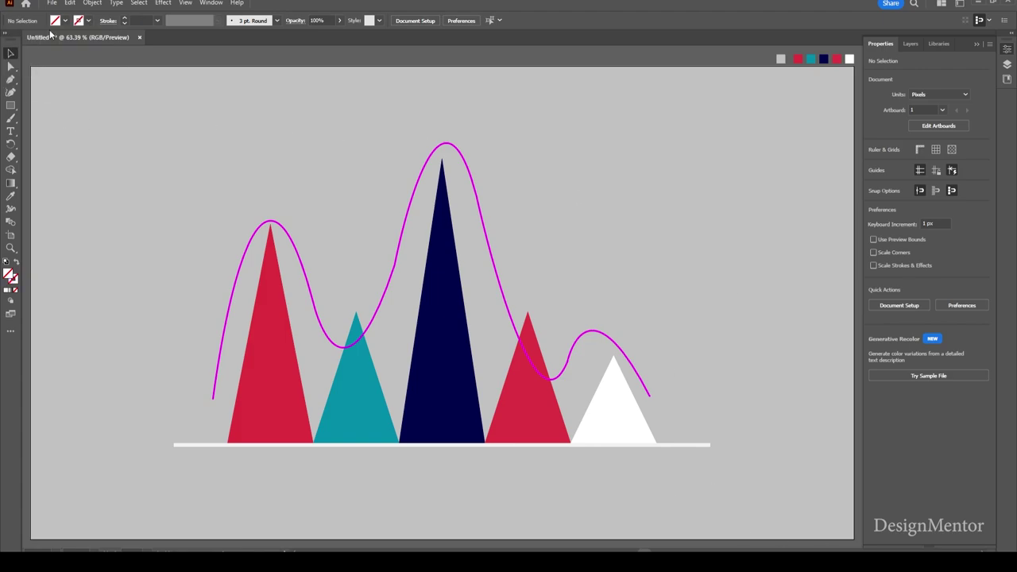
left_click(65, 20)
left_click(73, 39)
Create a 20 × 20 px magenta circle with the Ellipse tool.
left_click_drag(10, 107, 48, 129)
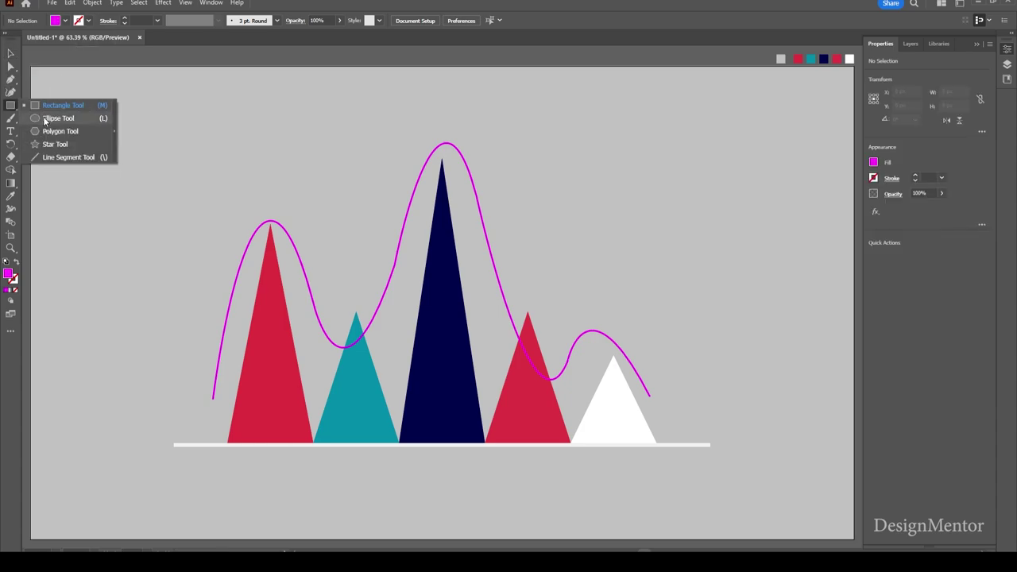
left_click(270, 193)
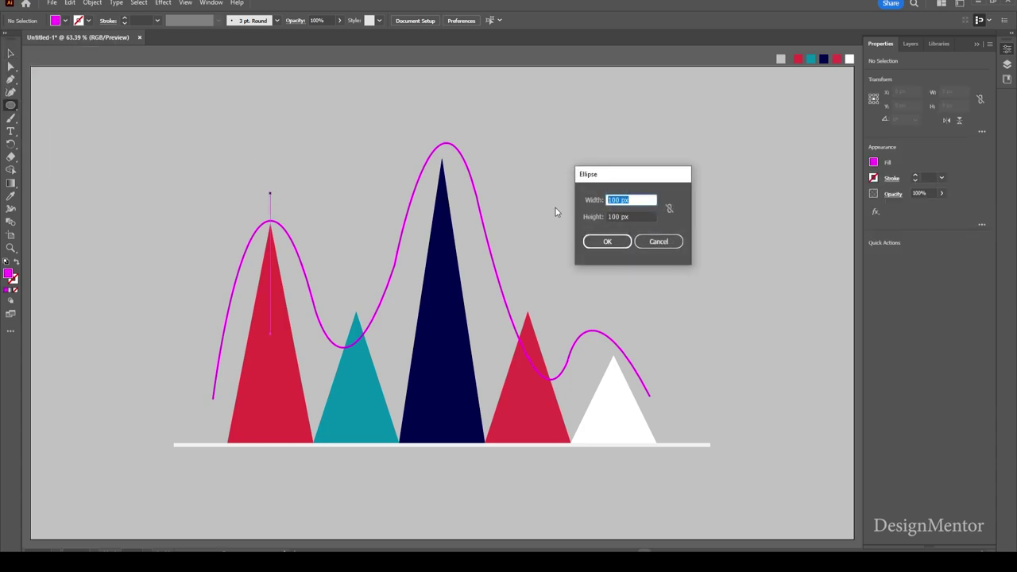
type("20")
key("Tab")
key("Return")
key("v")
Place the dot on the curve and drag copies to points along the wavy line.
left_click_drag(274, 197, 281, 225)
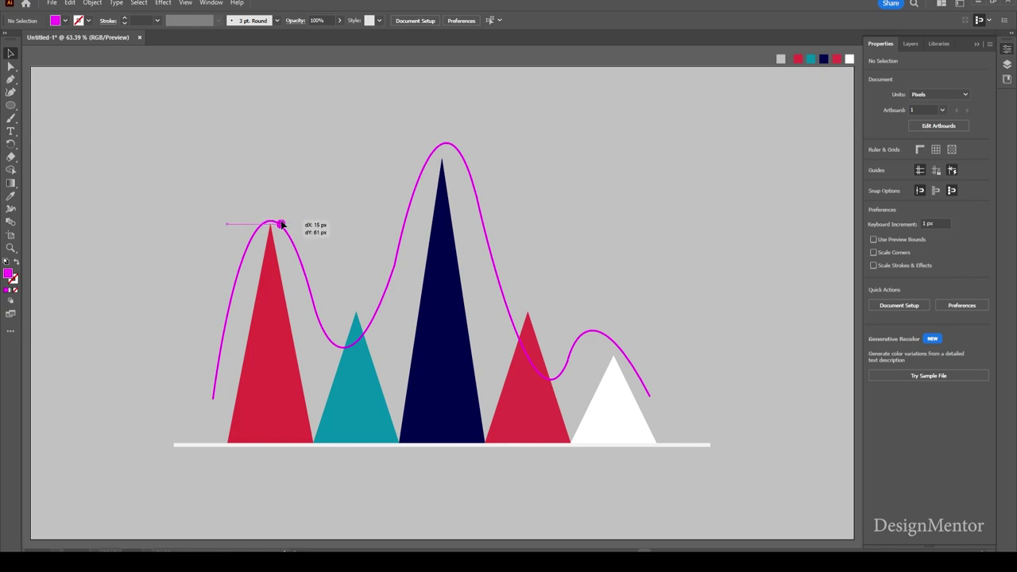
mouse_move(281, 225)
left_mouse_down()
mouse_move(331, 343)
mouse_move(378, 313)
left_mouse_up()
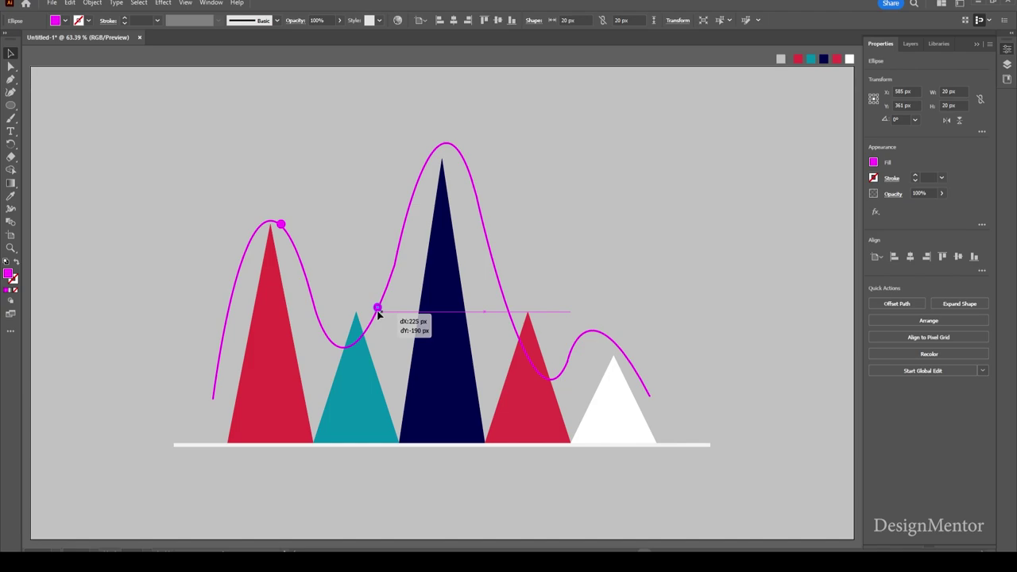
mouse_move(378, 307)
left_mouse_down()
mouse_move(433, 163)
mouse_move(455, 143)
mouse_move(506, 307)
mouse_move(618, 346)
mouse_move(628, 360)
left_mouse_up()
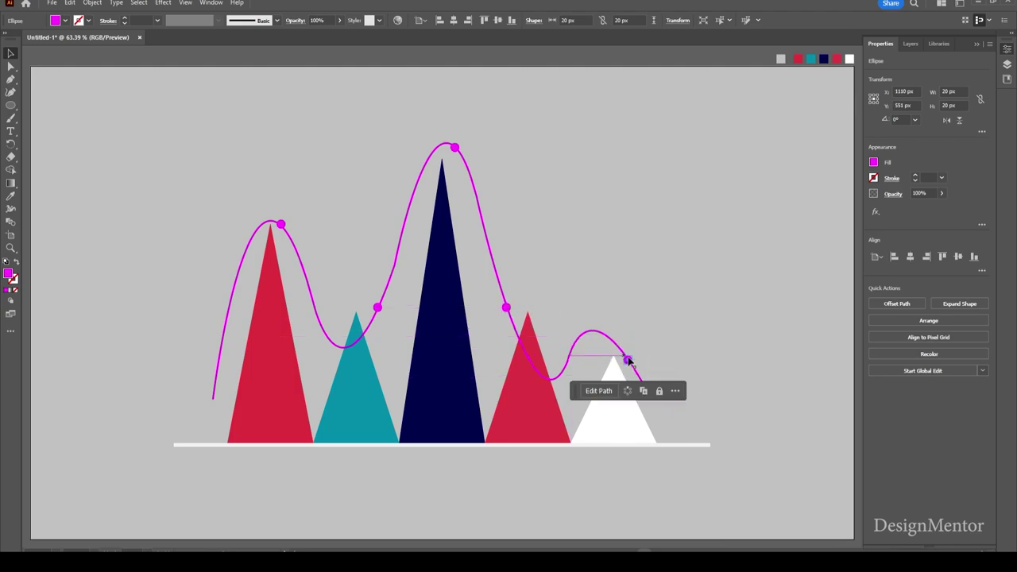
left_click(666, 262)
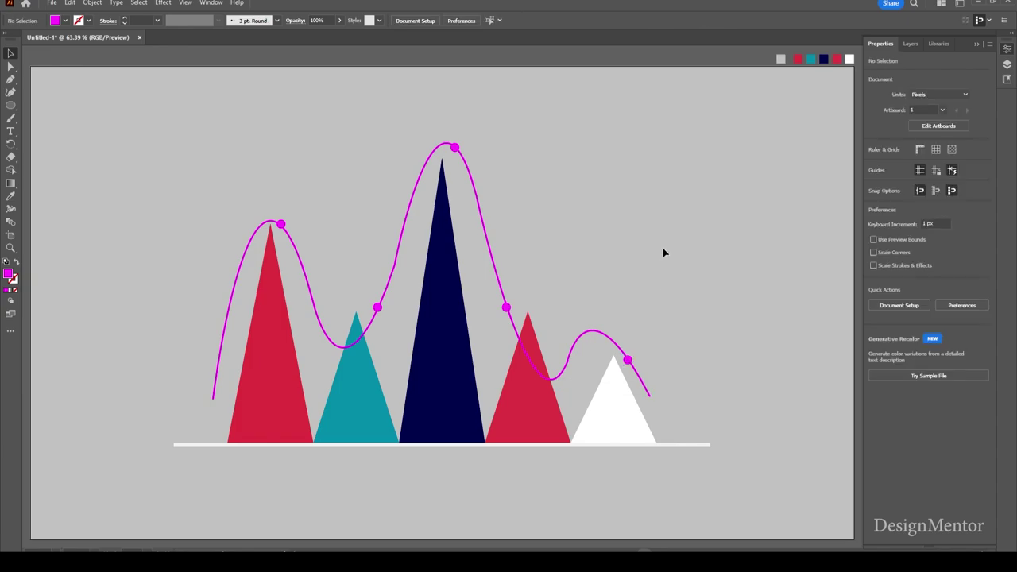